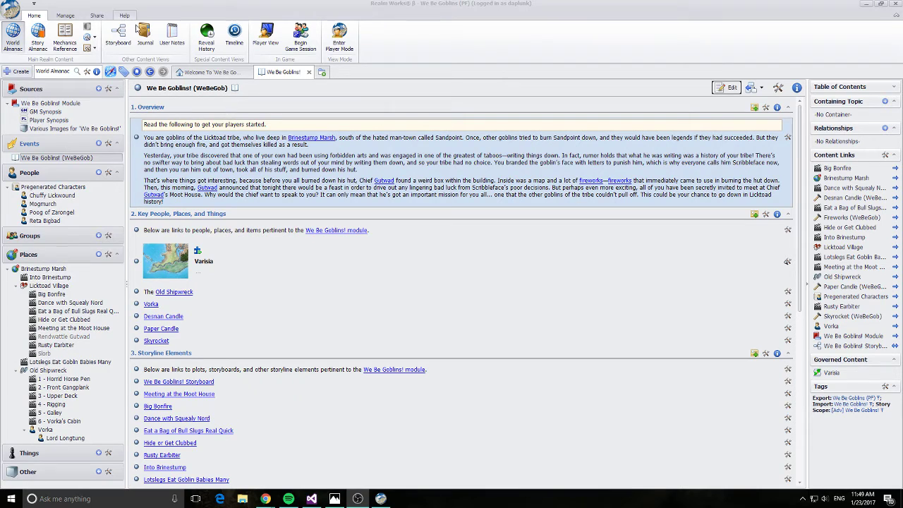
Step: Open the We Be Goblins! Storyboard and look over its plot points and their connections
click(118, 38)
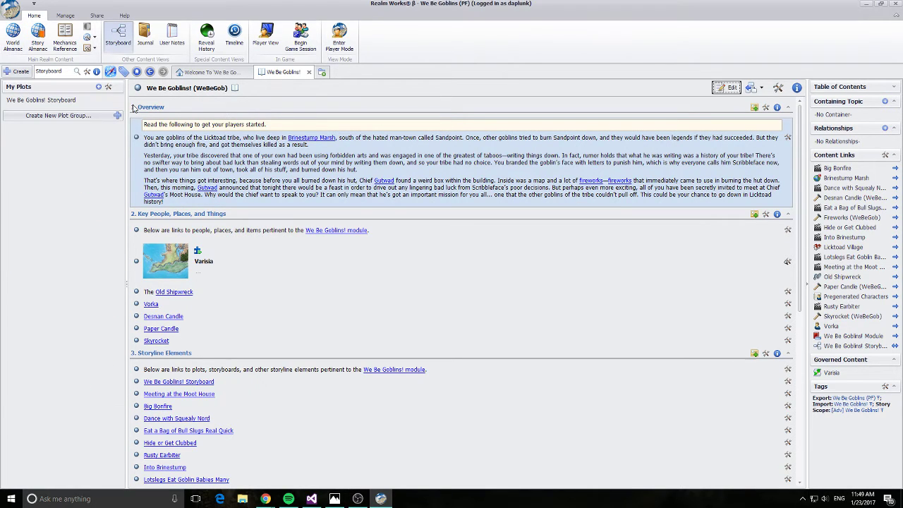
click(24, 100)
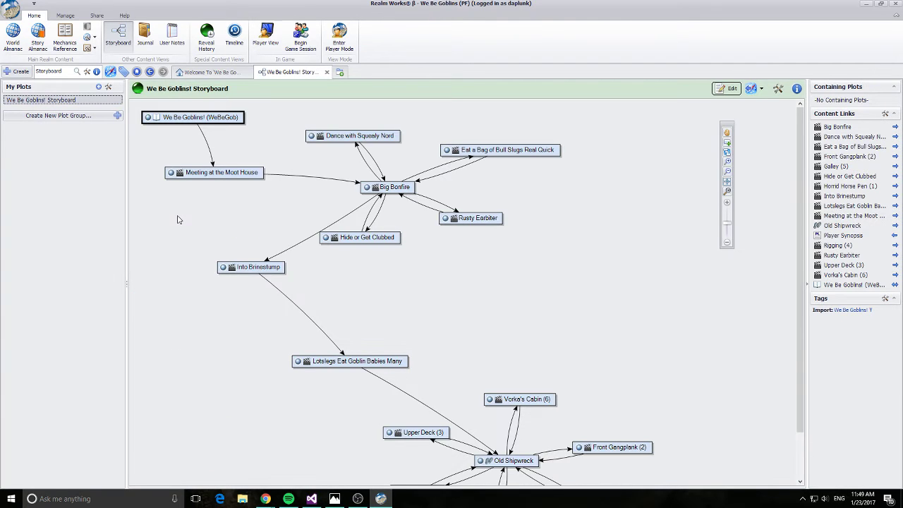
scroll(268, 275, down, 2)
scroll(272, 276, up, 2)
scroll(568, 445, down, 2)
scroll(569, 442, up, 2)
Step: Navigate the plot alongside its content, viewing We Be Goblins!, Meeting at the Moot House, Dance with Squealy Nord and Hide or Get Clubbed
click(752, 90)
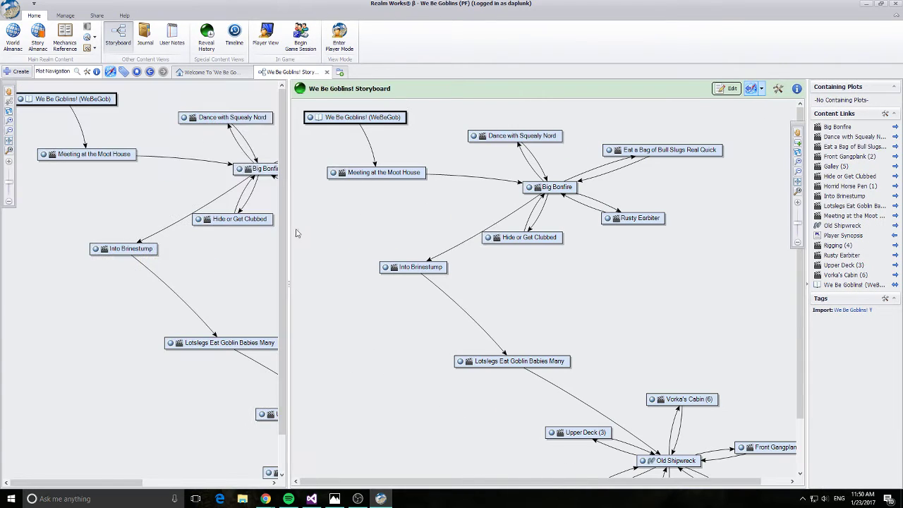
click(48, 100)
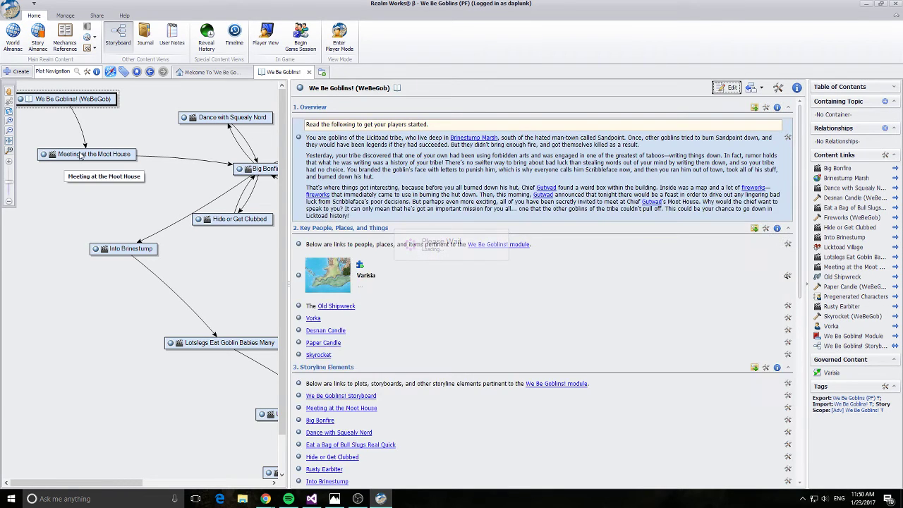
click(88, 154)
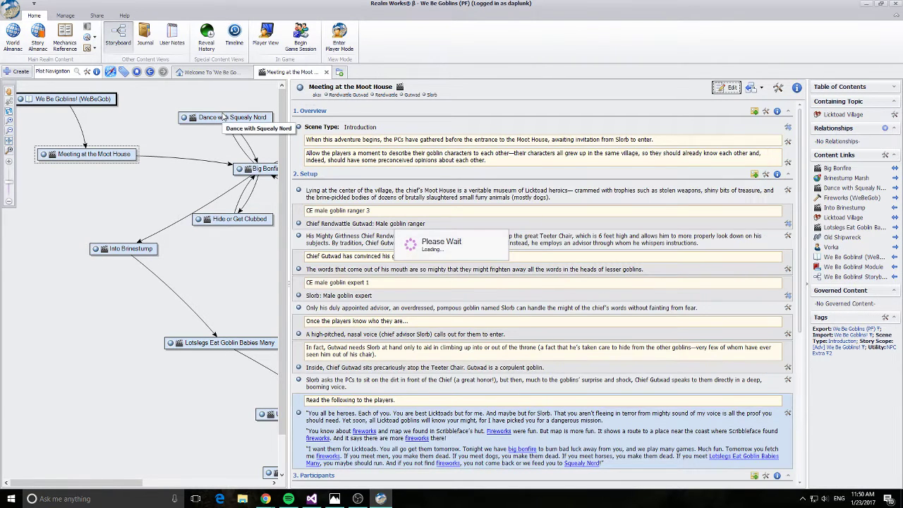
click(224, 117)
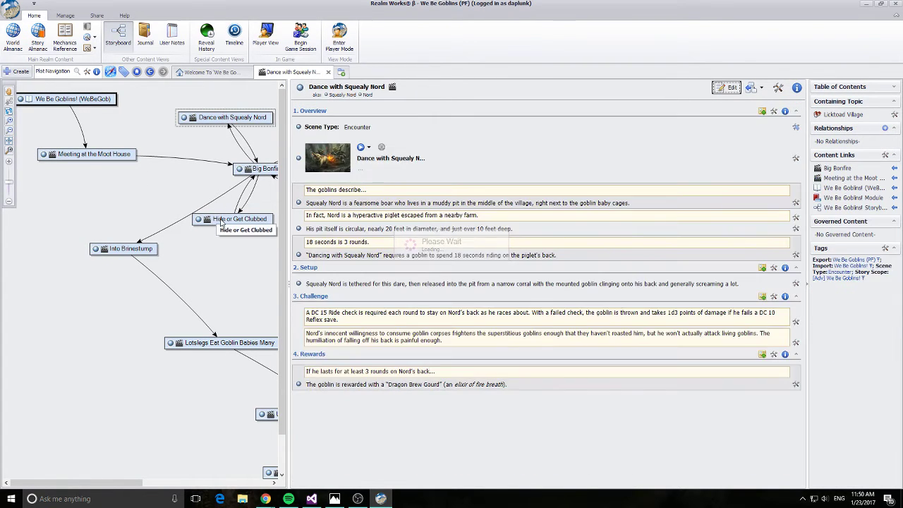
click(218, 219)
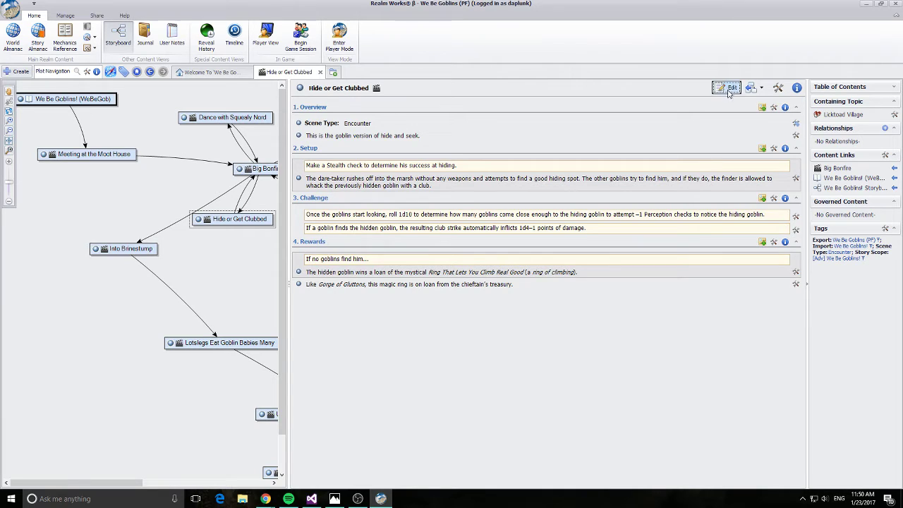
Step: Leave plot navigation, return to the We Be Goblins! Storyboard and start editing it
click(137, 71)
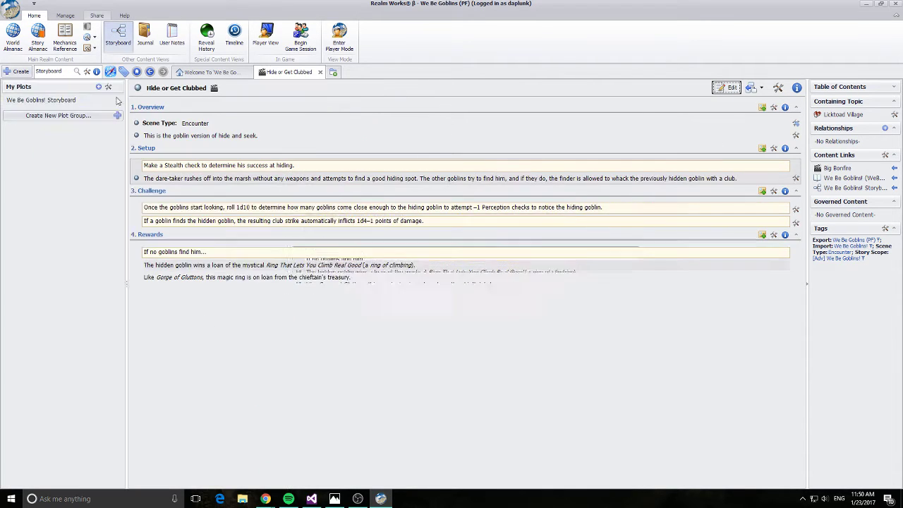
click(34, 101)
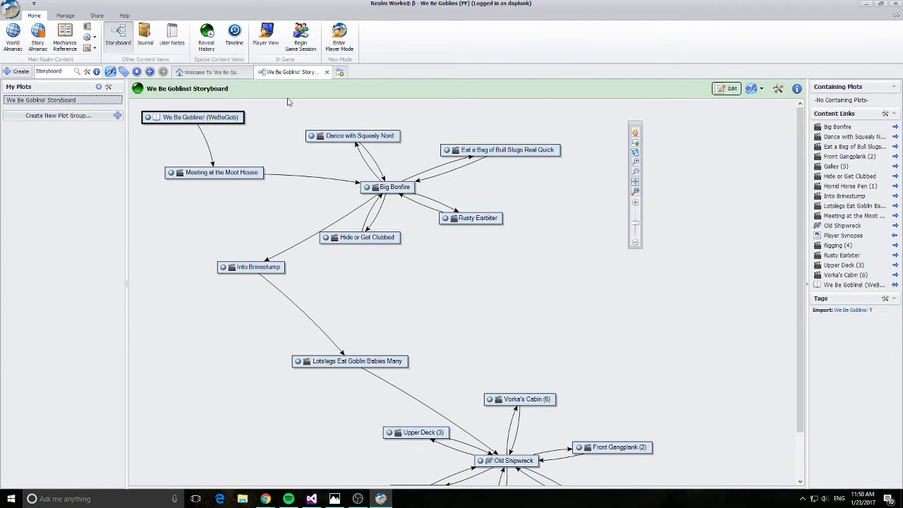
click(734, 88)
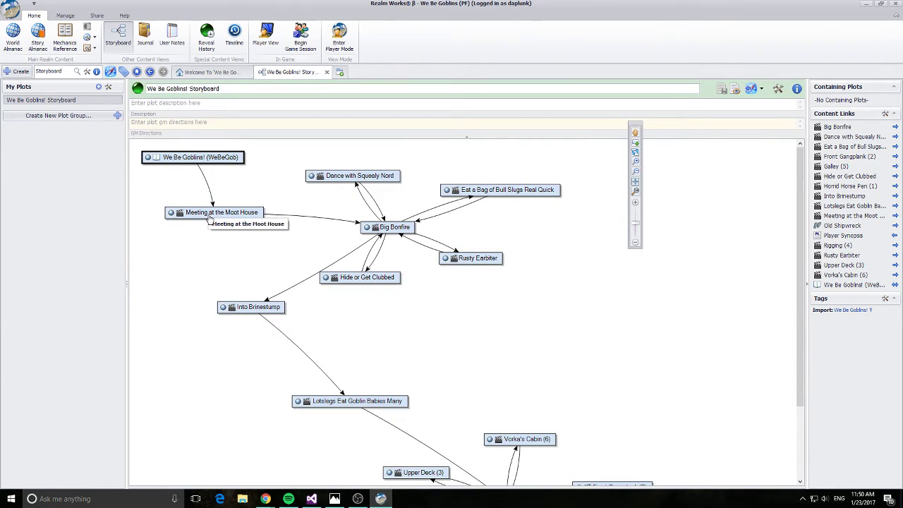
Step: Create a new plot point connected to Meeting at the Moot House and name it "Wild Fire Sorcerer Got Excited"
right_click(210, 216)
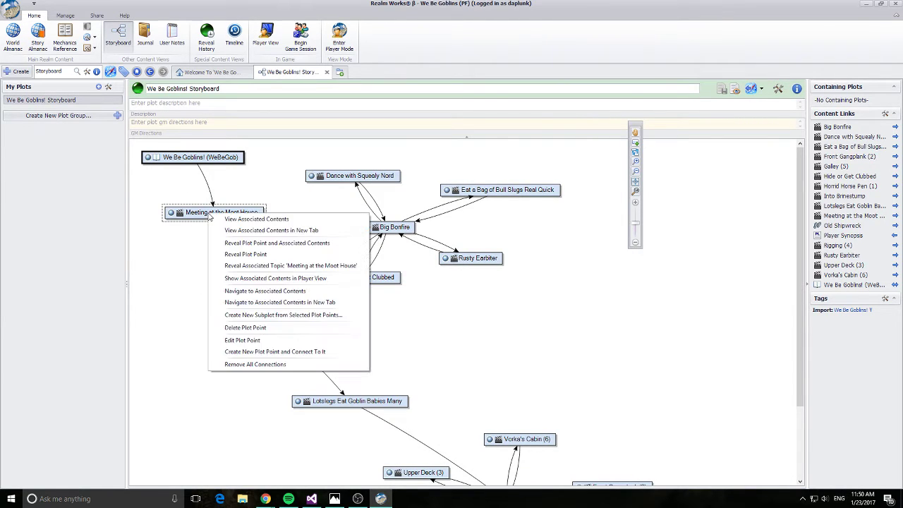
click(241, 351)
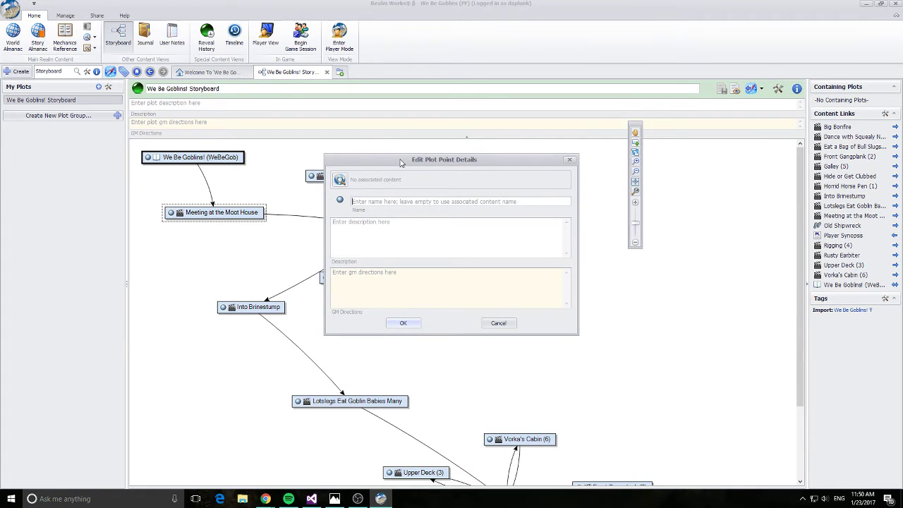
drag(401, 161, 361, 211)
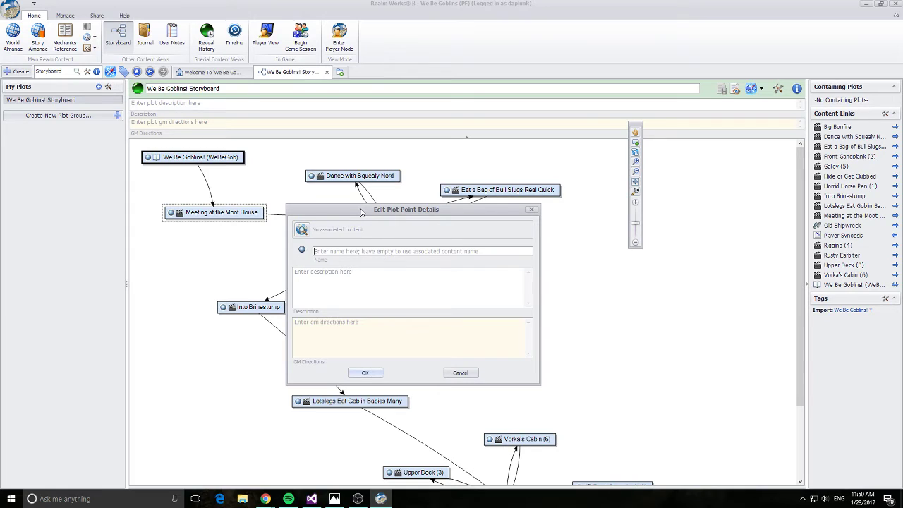
text(Wild Fire Sorcerer )
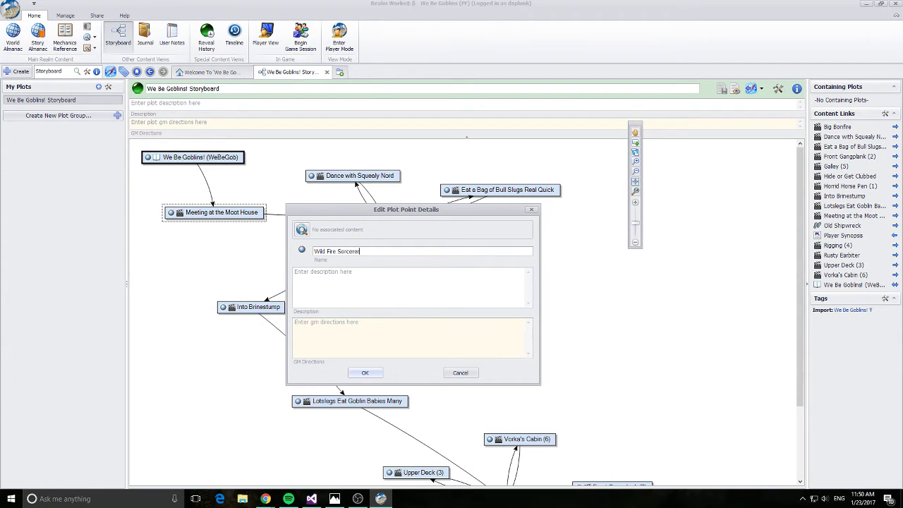
text(Got Excited)
Step: Describe the new plot point as "Summoned 2x Hell Hounds into the Moot House. Everyone got bloody." and confirm its details
drag(396, 212, 419, 244)
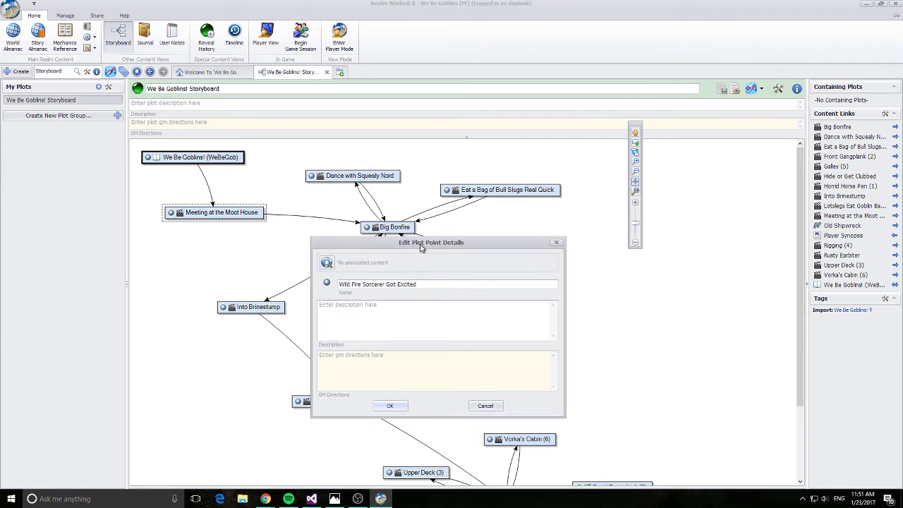
click(415, 333)
text(Summoned 2x Hell Hounds into the Moot House4.)
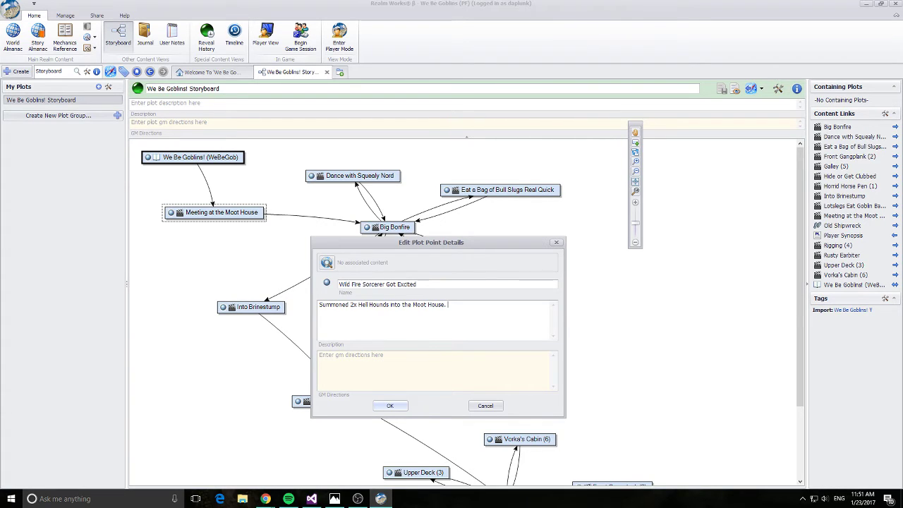
text( Everyone got bloody.)
click(390, 406)
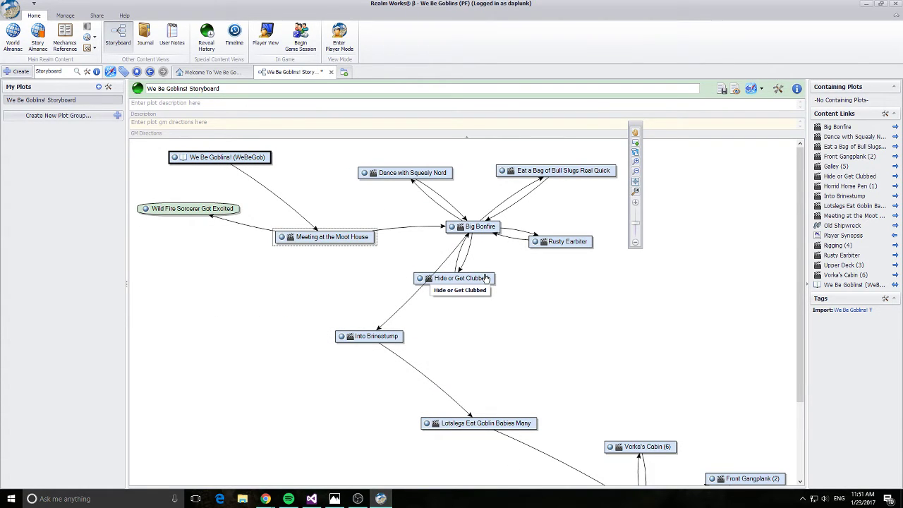
Step: Review the name and description in the Wild Fire Sorcerer Got Excited plot point's details
right_click(342, 234)
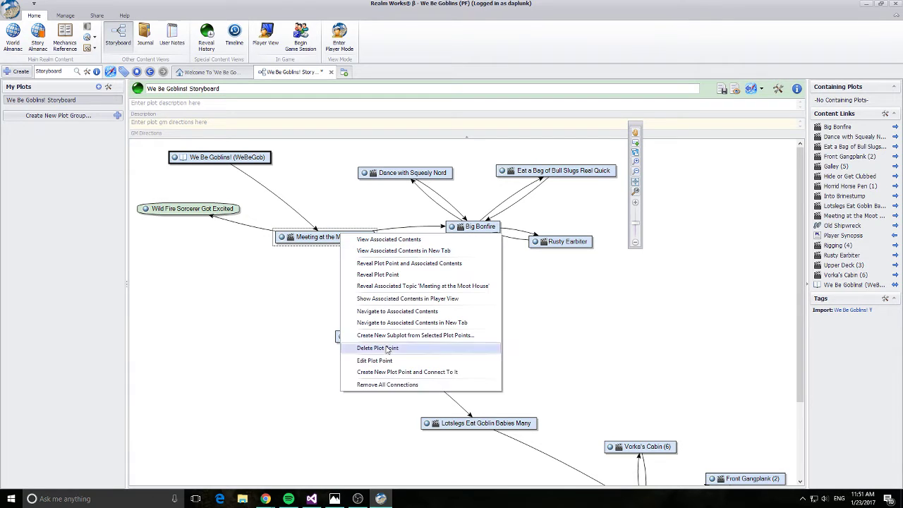
click(177, 267)
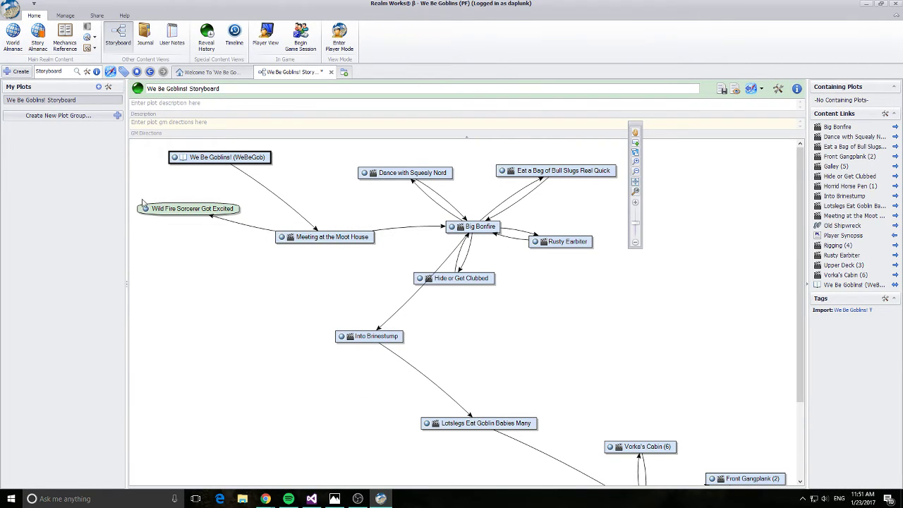
right_click(187, 207)
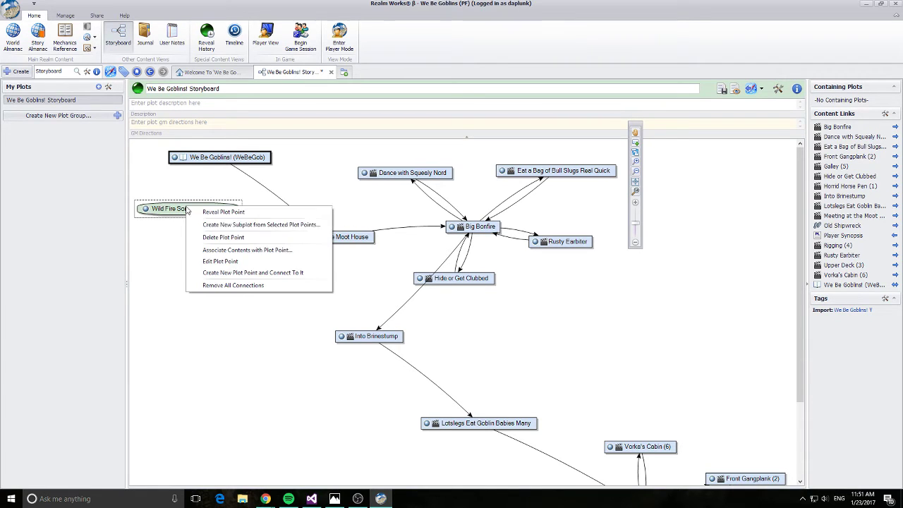
click(216, 261)
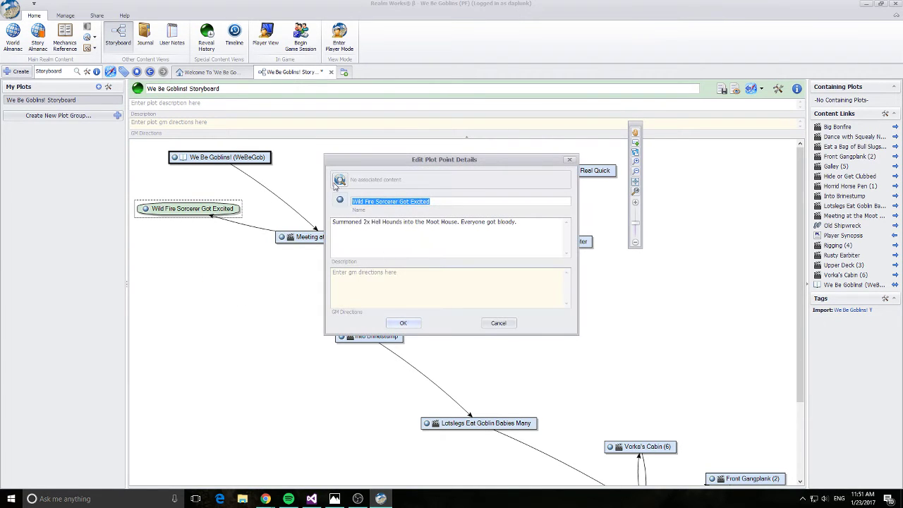
double_click(420, 202)
triple_click(400, 202)
click(556, 221)
key(ctrl+a)
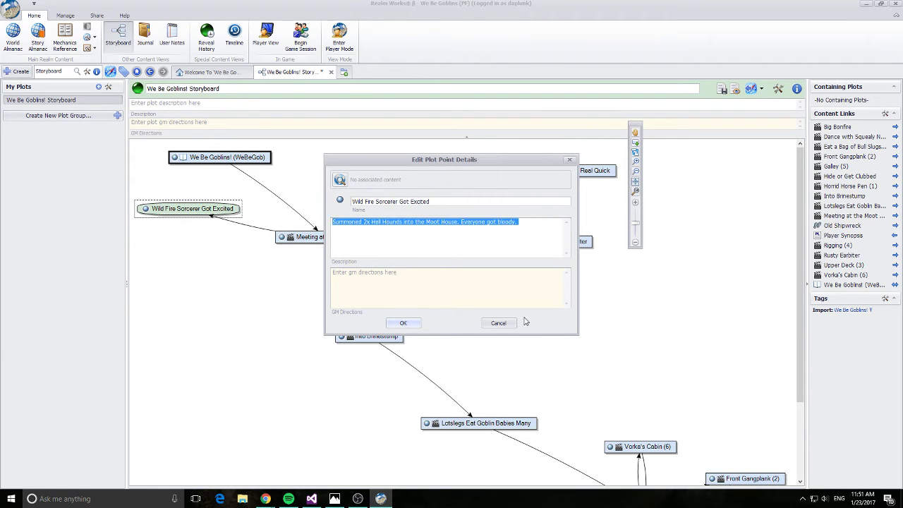
click(515, 323)
Step: Inspect the associated topic and detail fields of the We Be Goblins! (WeBeGob) plot point
right_click(219, 153)
right_click(200, 156)
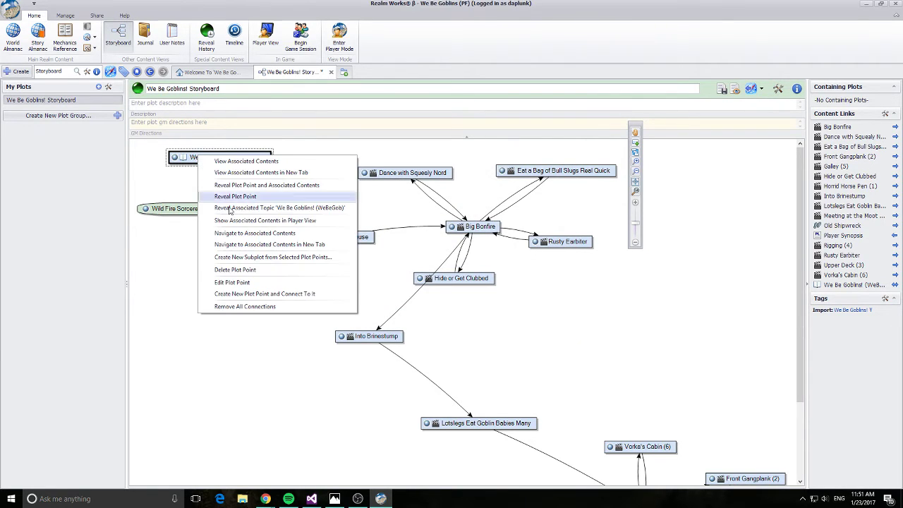
click(237, 283)
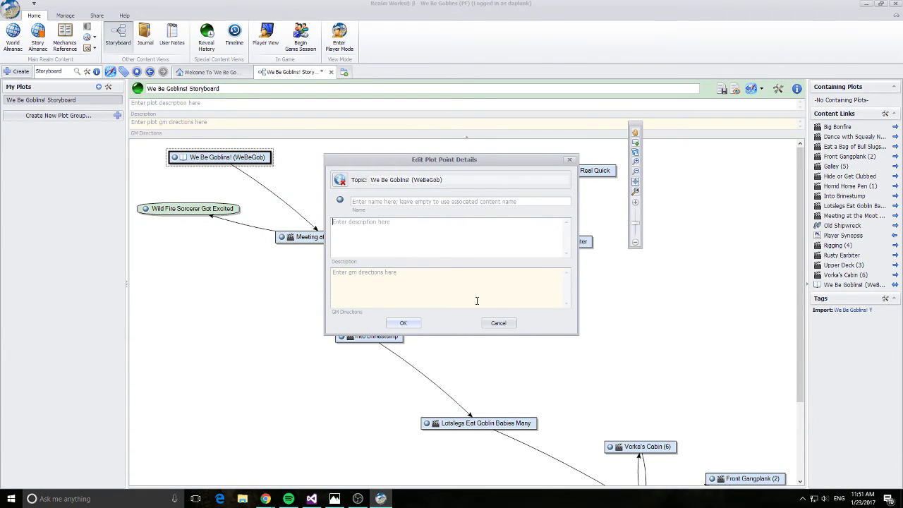
click(499, 323)
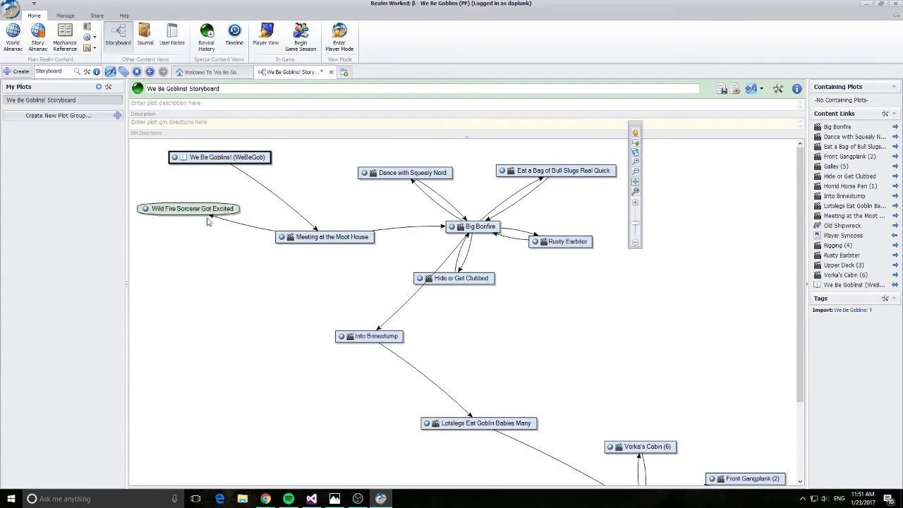
Step: Finish editing the storyboard and save the added plot point
scroll(363, 296, down, 1)
scroll(363, 296, up, 1)
click(734, 89)
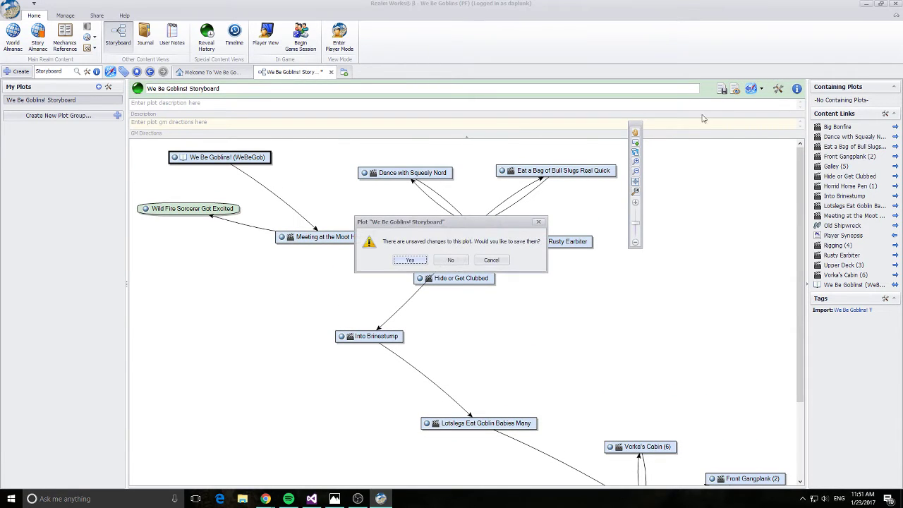
click(411, 261)
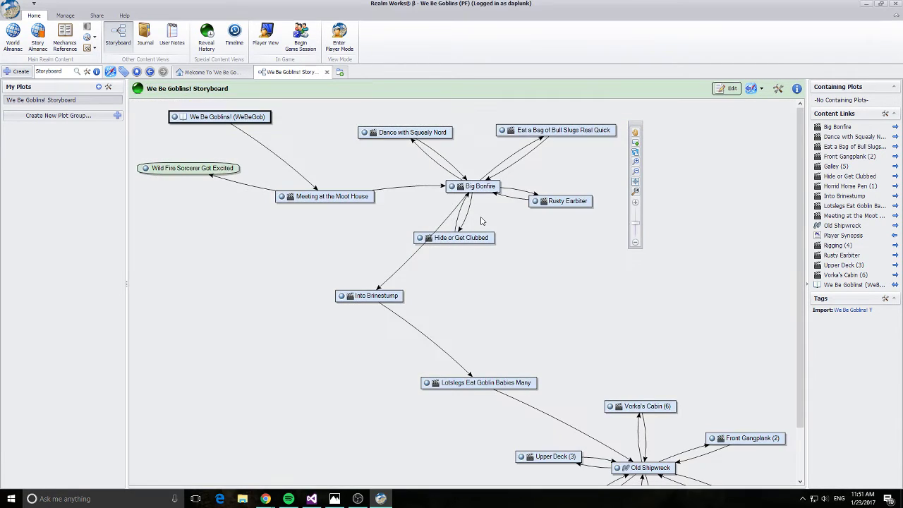
mouse_move(196, 171)
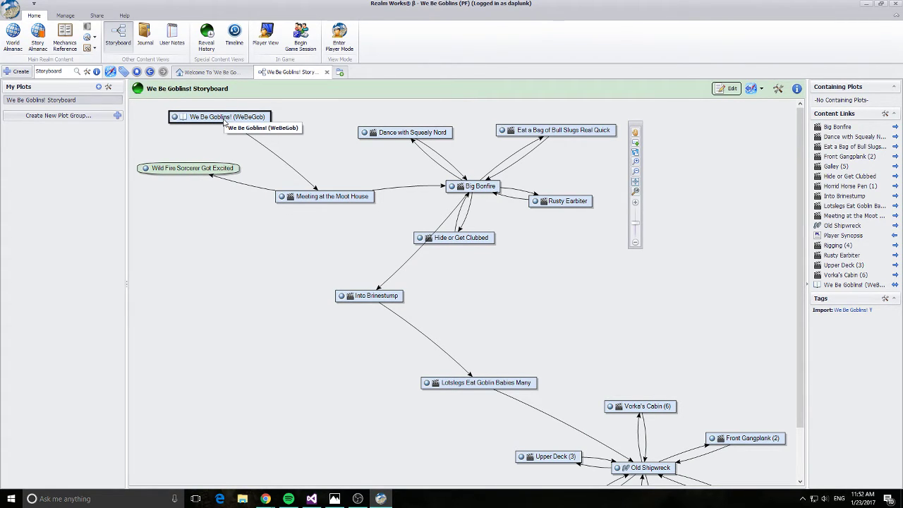
Step: Edit the We Be Goblins! (WeBeGob) plot point and set its description to "This is the introduction to the module."
click(728, 87)
right_click(211, 160)
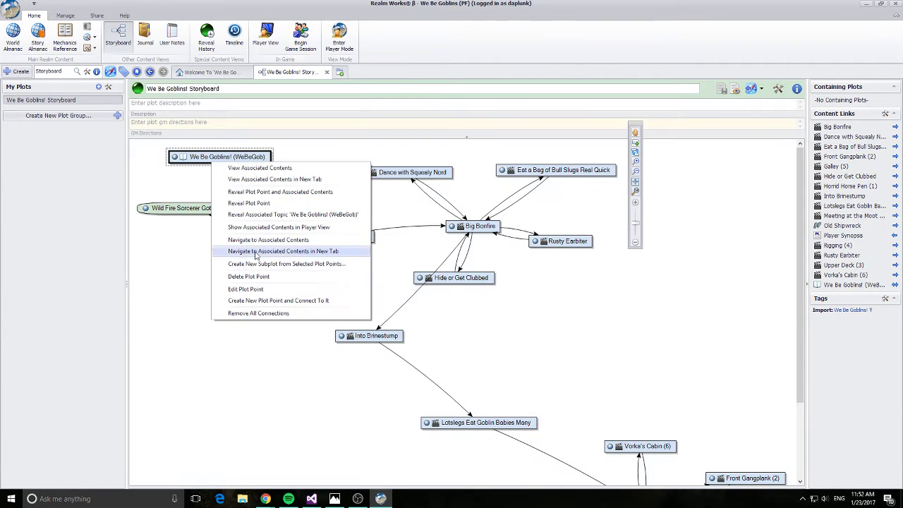
click(246, 288)
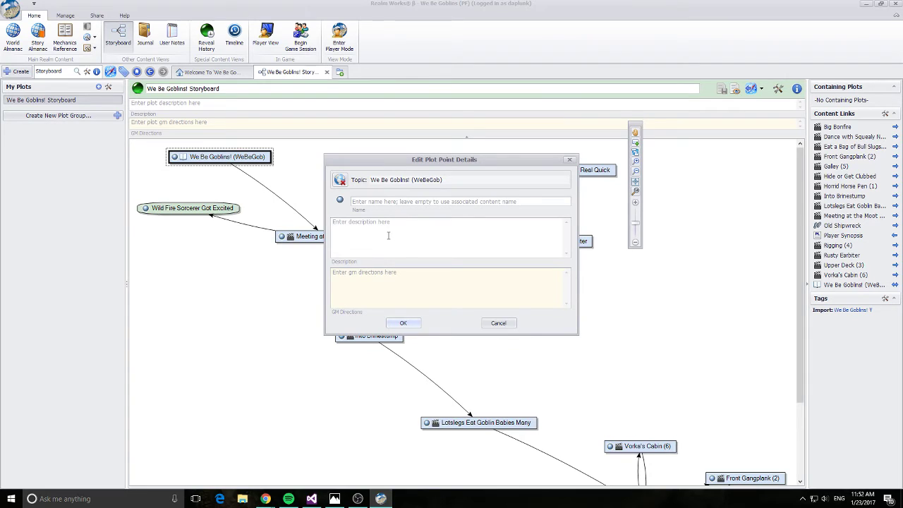
click(388, 236)
text(This is the introductionh to )
text(to th e adv)
key(BackSpace)
key(BackSpace)
key(BackSpace)
key(BackSpace)
text(moduy)
Step: Fill in the plot point's GM directions with a note starting "This is a GM" and confirm its details
click(394, 299)
text(YThis)
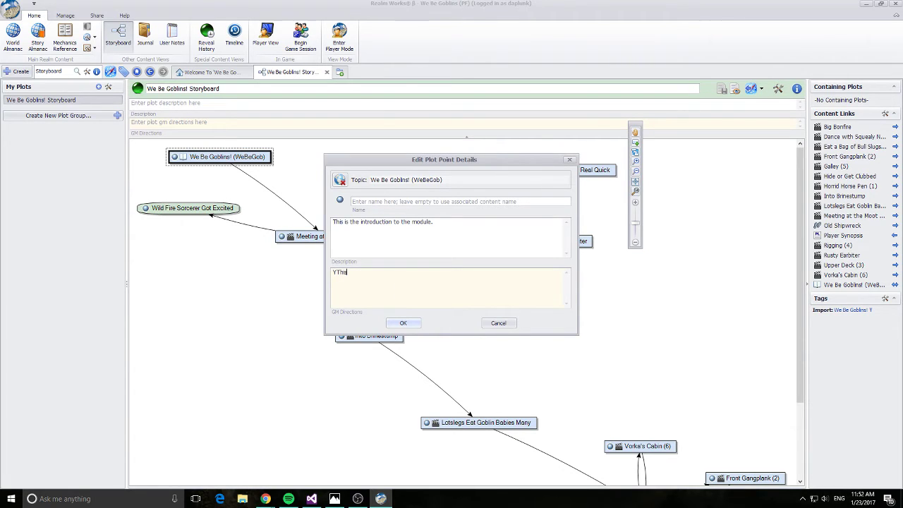
key(BackSpace)
key(BackSpace)
key(BackSpace)
key(BackSpace)
key(BackSpace)
key(BackSpace)
text(This is a GM dire)
click(404, 323)
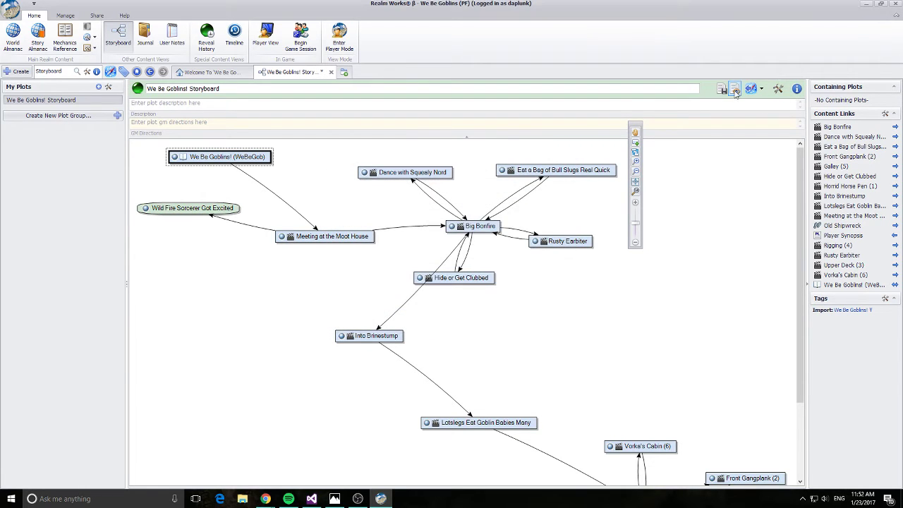
Step: Save the changes to the introductory plot point and leave storyboard editing
click(736, 91)
click(410, 259)
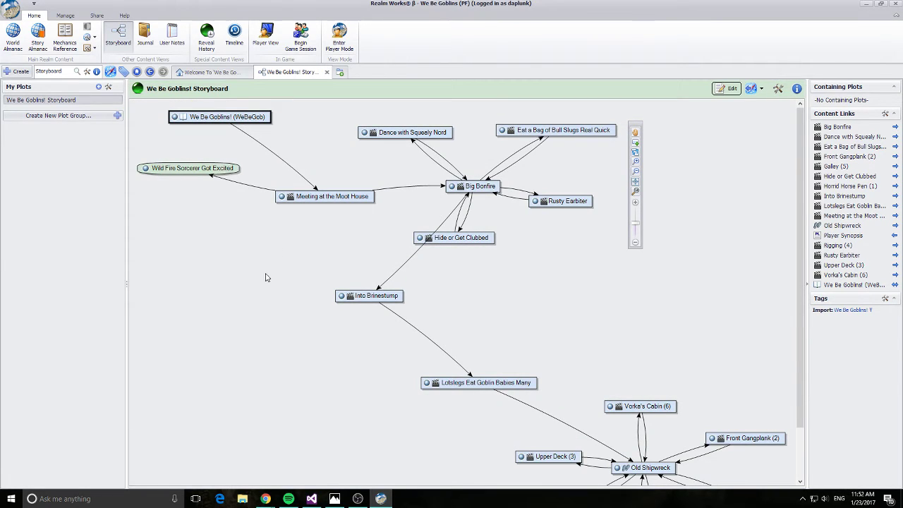
mouse_move(209, 124)
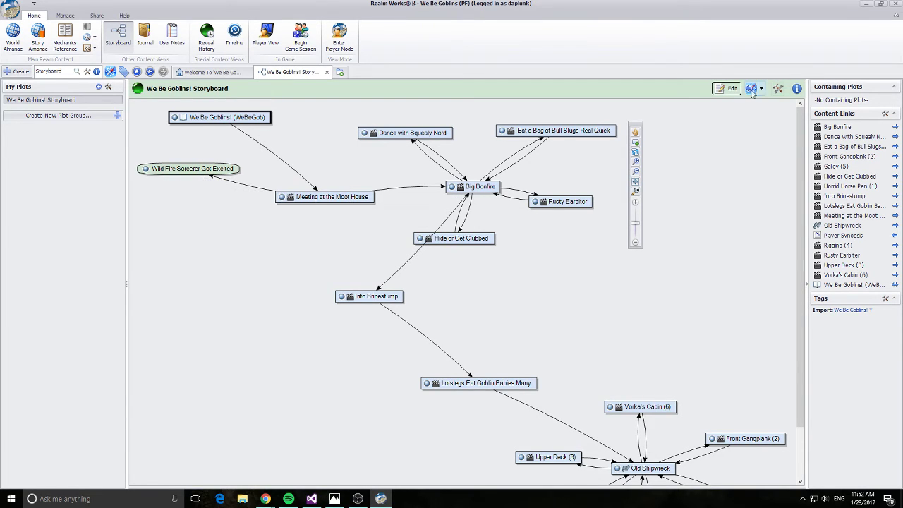
Step: Edit the storyboard and create a new plot point connected from Hide or Get Clubbed, named "Someone was killed"
click(728, 88)
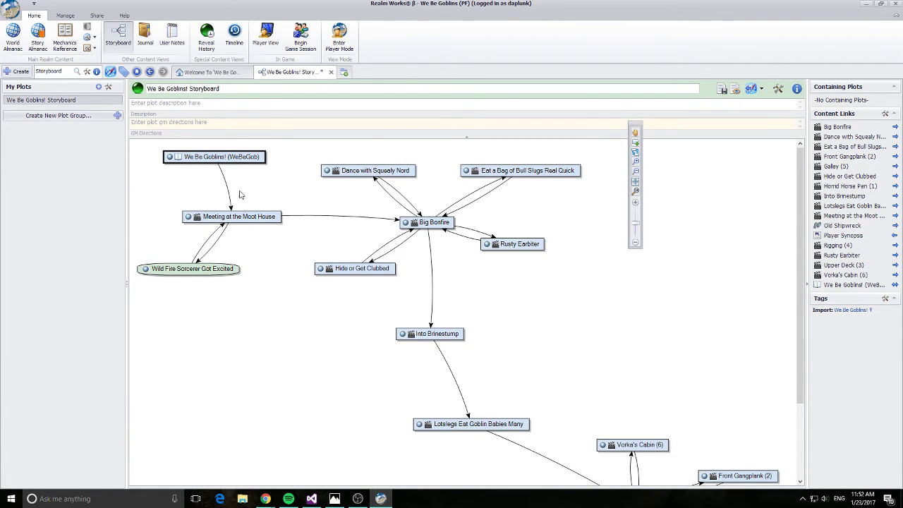
scroll(596, 317, down, 1)
scroll(464, 249, up, 1)
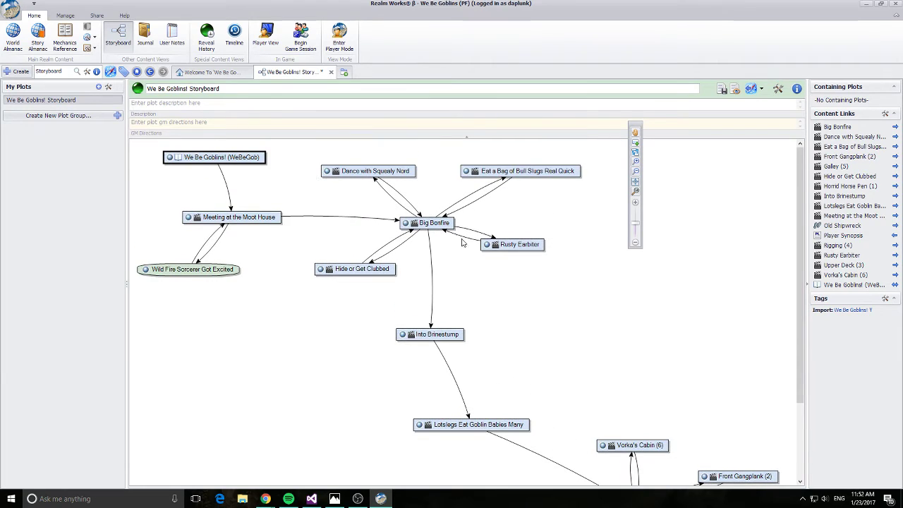
scroll(539, 334, down, 3)
scroll(514, 360, up, 3)
right_click(349, 270)
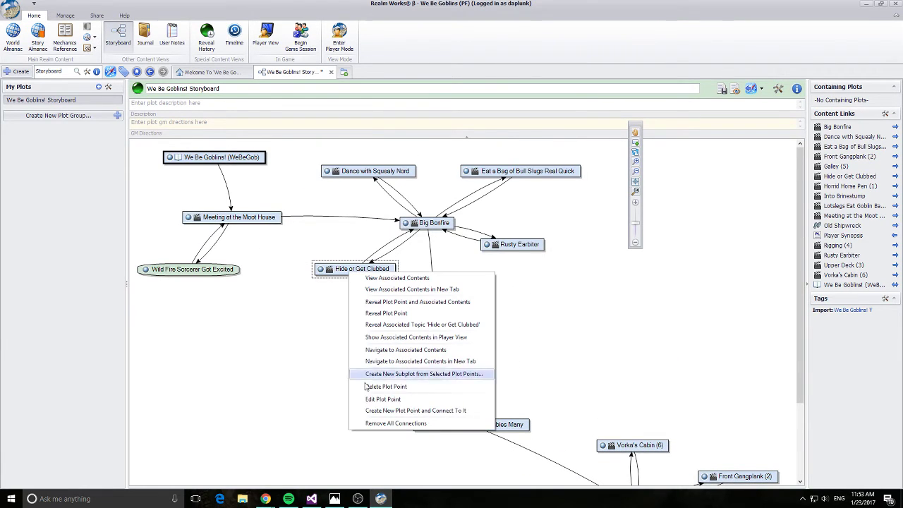
click(391, 410)
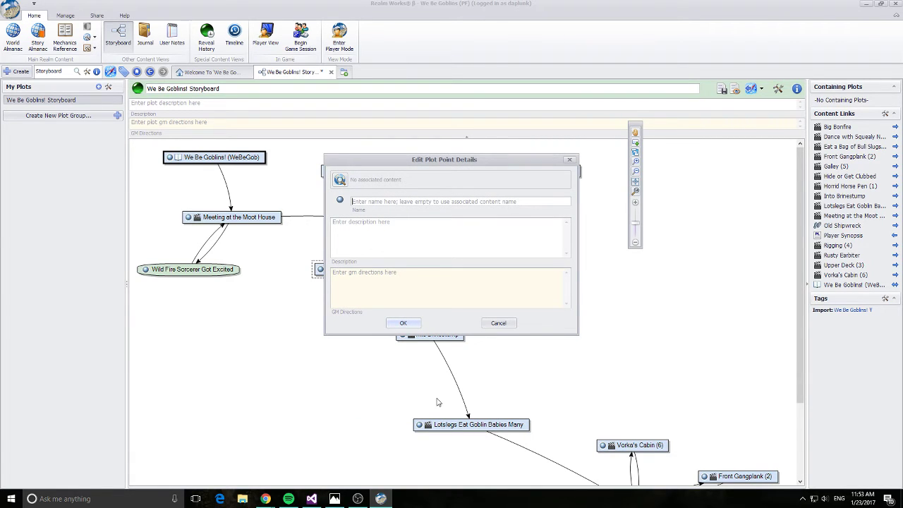
text(Someone was killed)
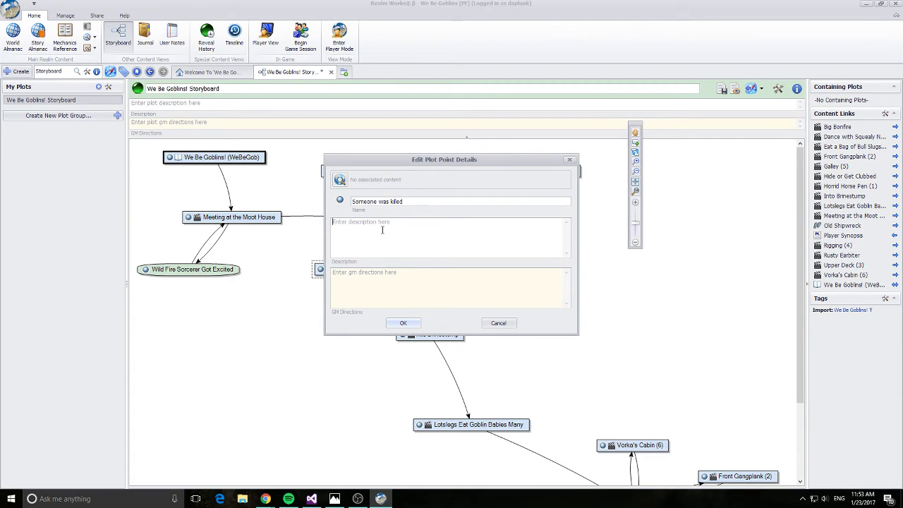
Step: Describe the plot point as "Scotchy took a club to the head and stopped breathing." and save the storyboard
text(Sc)
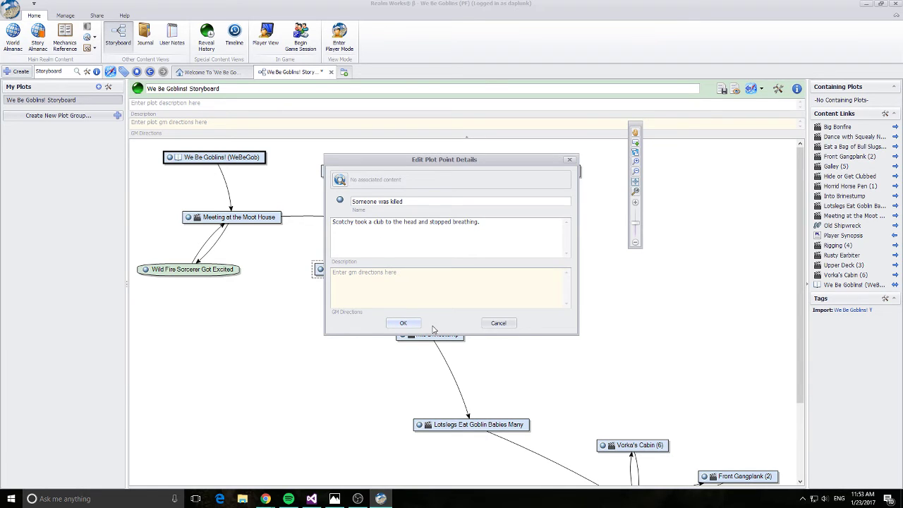
click(406, 325)
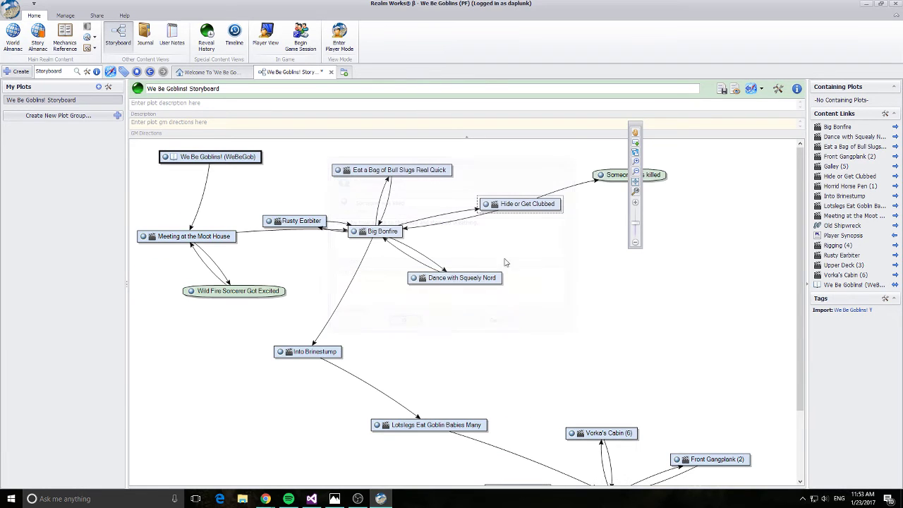
click(735, 88)
click(405, 260)
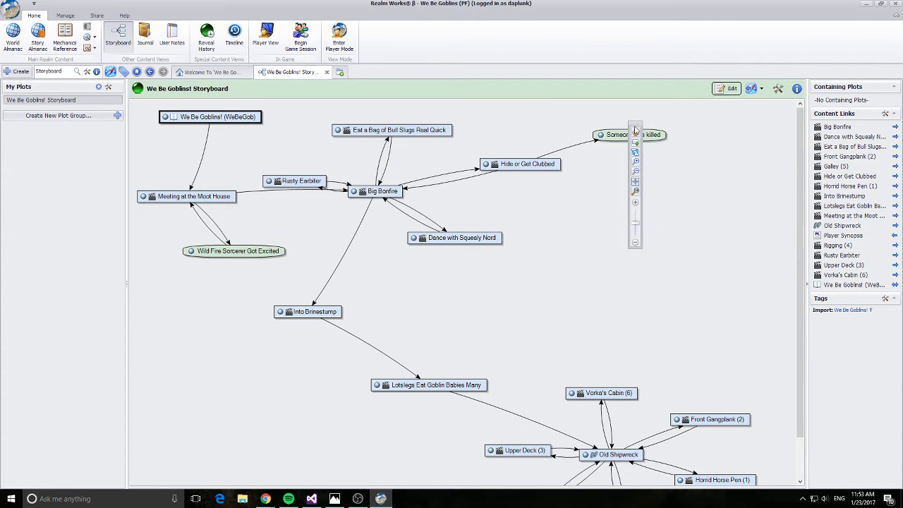
Step: Move the floating storyboard toolbar clear of the Someone was killed plot point and preview that plot point's description
mouse_move(628, 138)
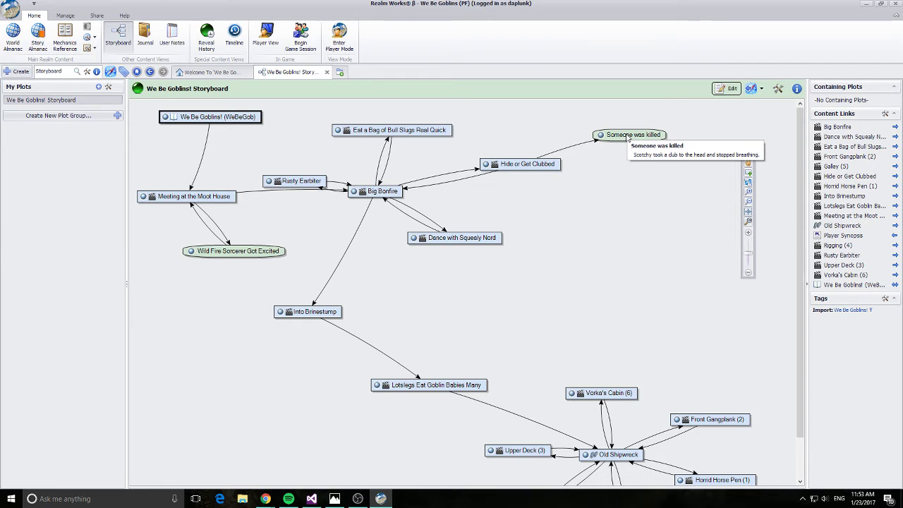
scroll(650, 138, down, 1)
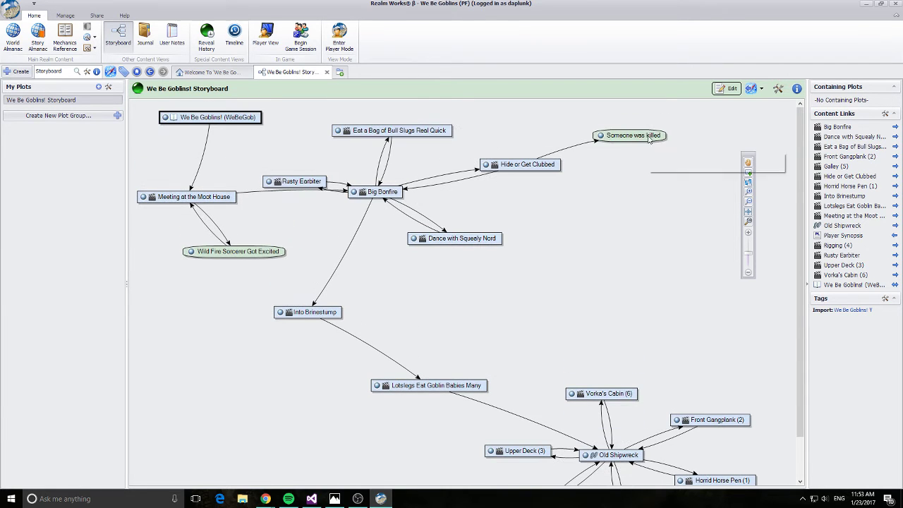
scroll(649, 137, up, 1)
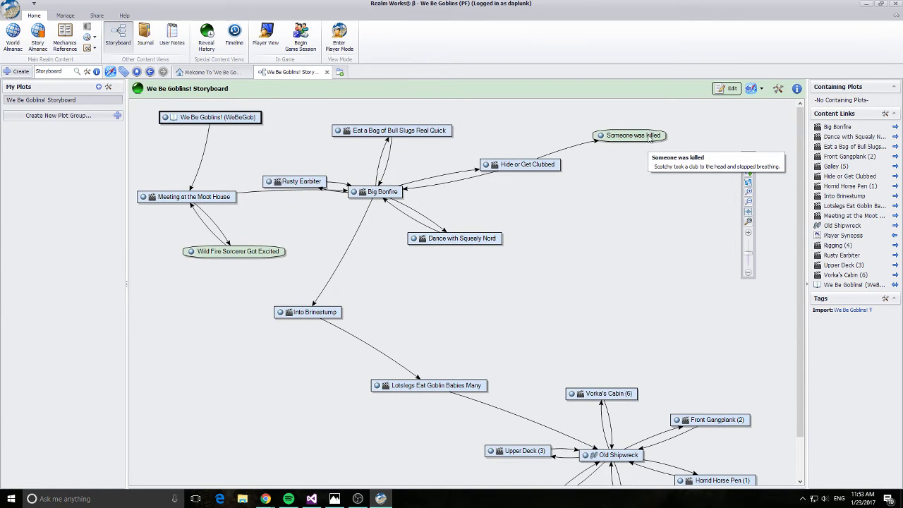
Step: Reopen the storyboard for editing and connect Someone was killed to Lotslegs Eat Goblin Babies Many
click(733, 89)
drag(630, 180, 465, 418)
scroll(664, 212, down, 2)
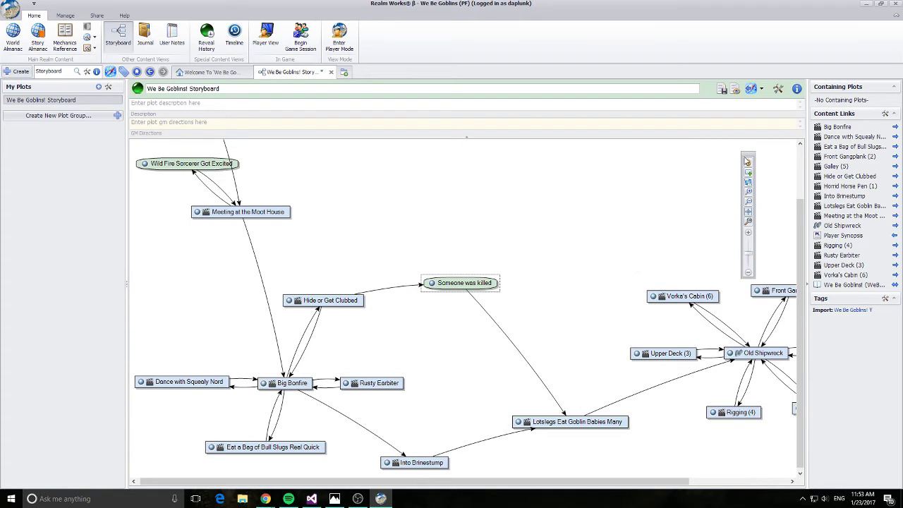
Step: Try the horizontal and the vertical layout on the storyboard
drag(749, 161, 668, 155)
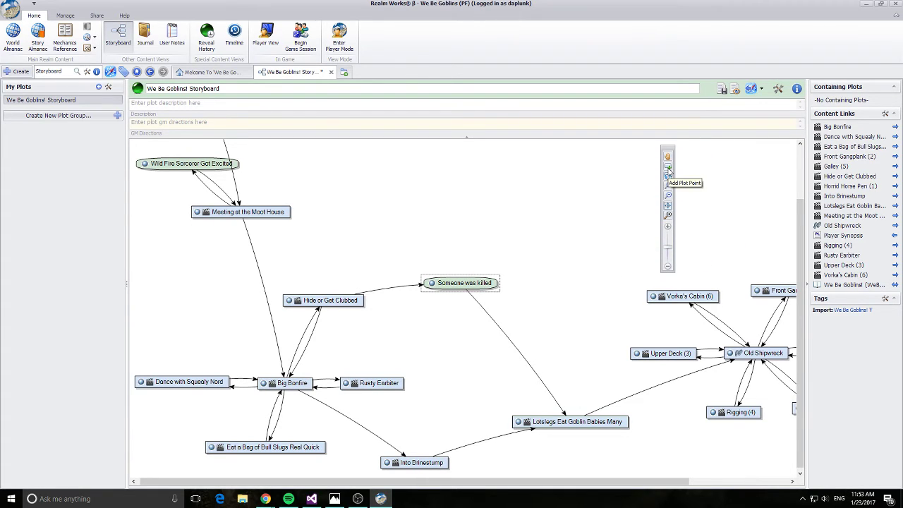
click(668, 177)
click(720, 182)
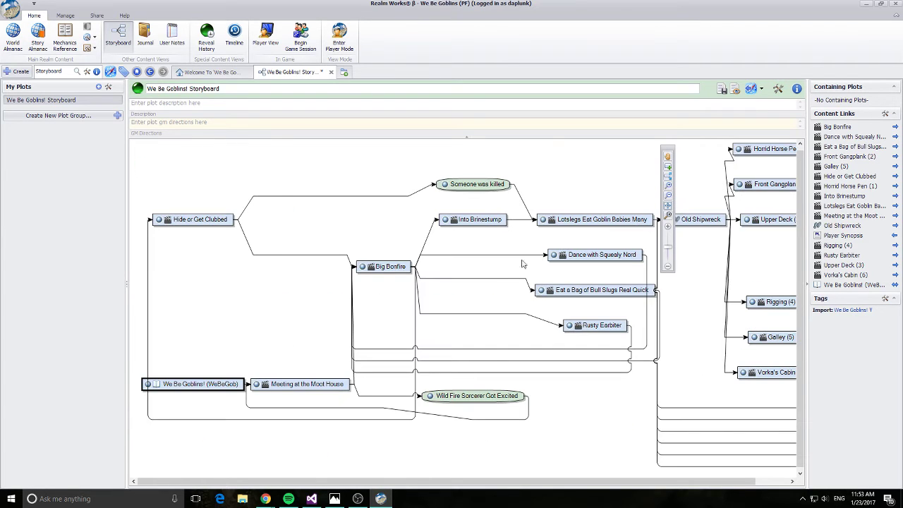
click(669, 178)
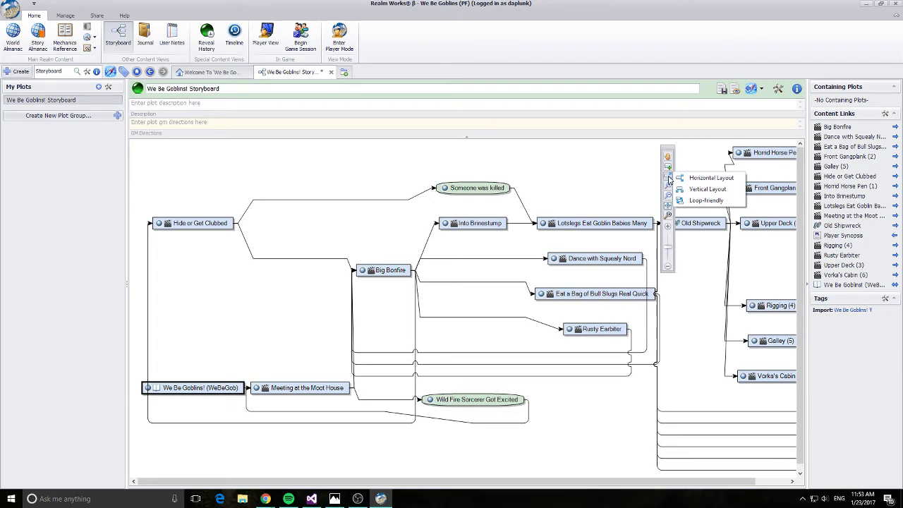
click(707, 189)
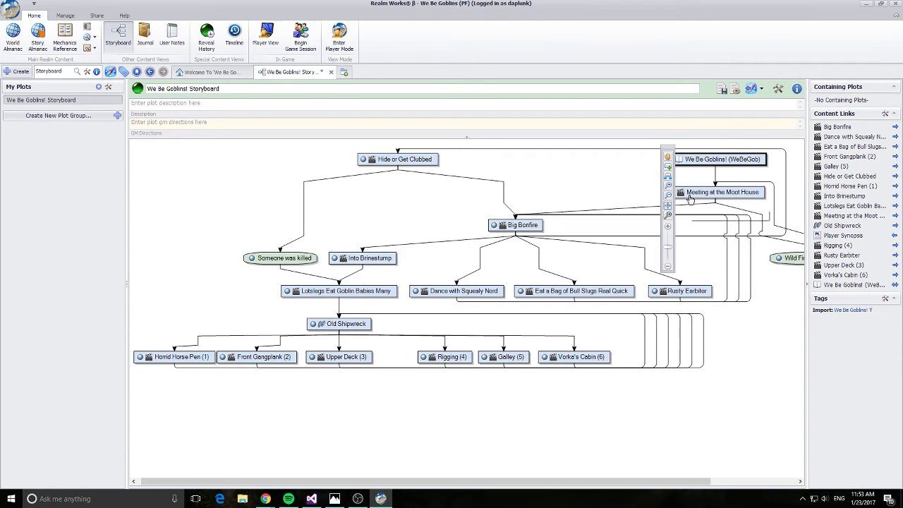
Step: Switch the storyboard to the loop-friendly layout and look over the arrangement of the plot points
click(668, 176)
click(709, 200)
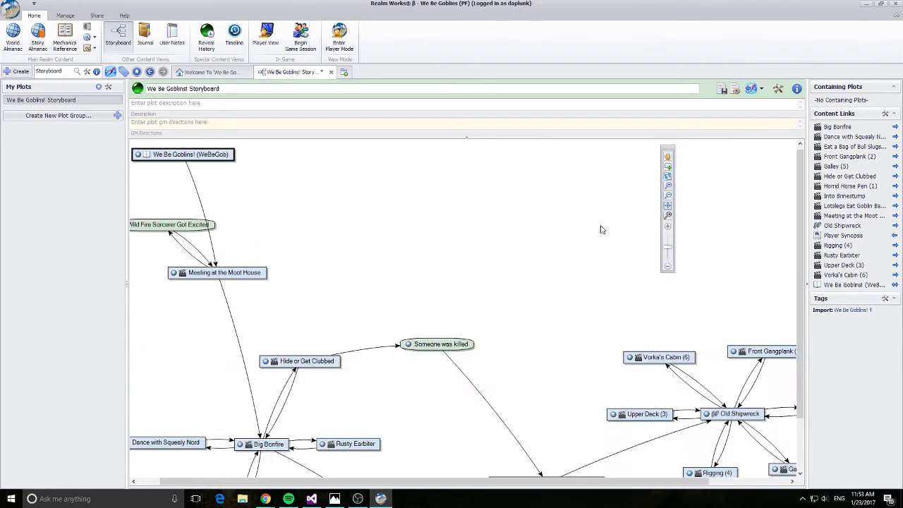
scroll(421, 307, down, 2)
drag(503, 477, 303, 468)
scroll(319, 258, up, 2)
drag(585, 483, 563, 483)
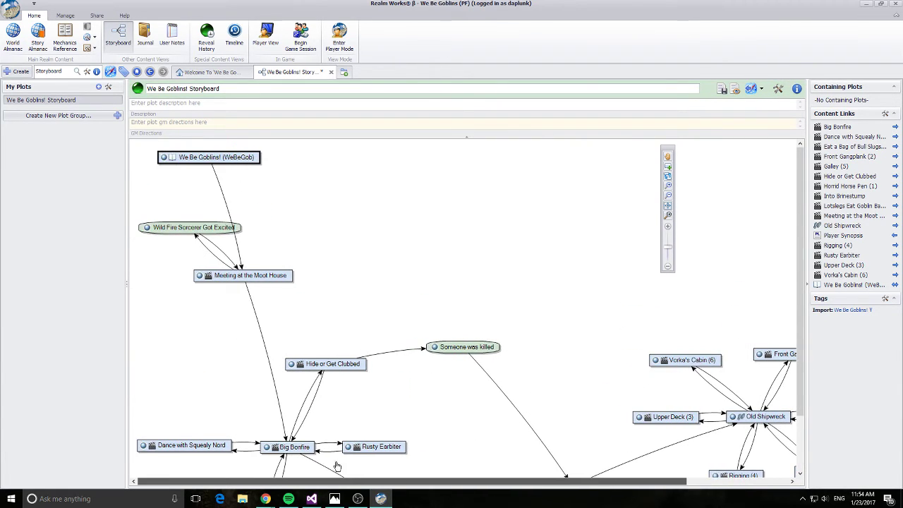
scroll(316, 460, down, 2)
scroll(401, 336, up, 2)
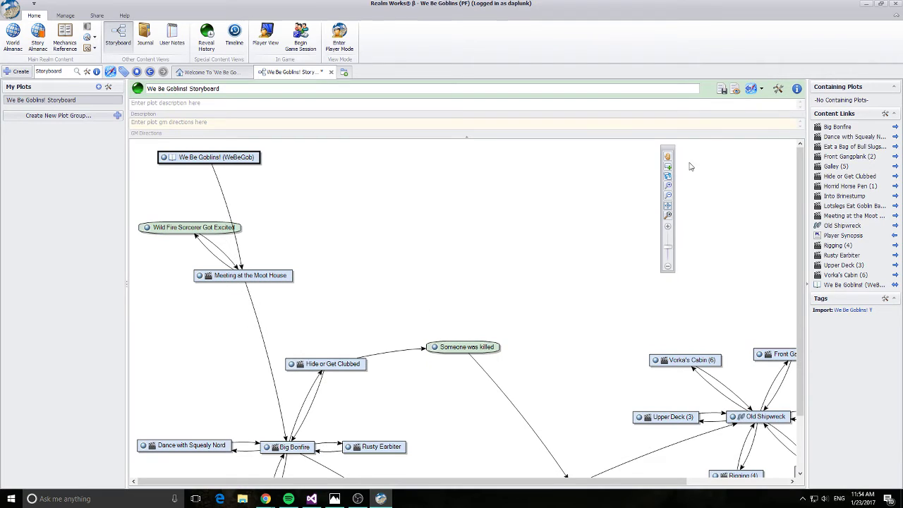
Step: Try the storyboard's zoom controls, enlarging the diagram and fitting it back into the view
click(669, 204)
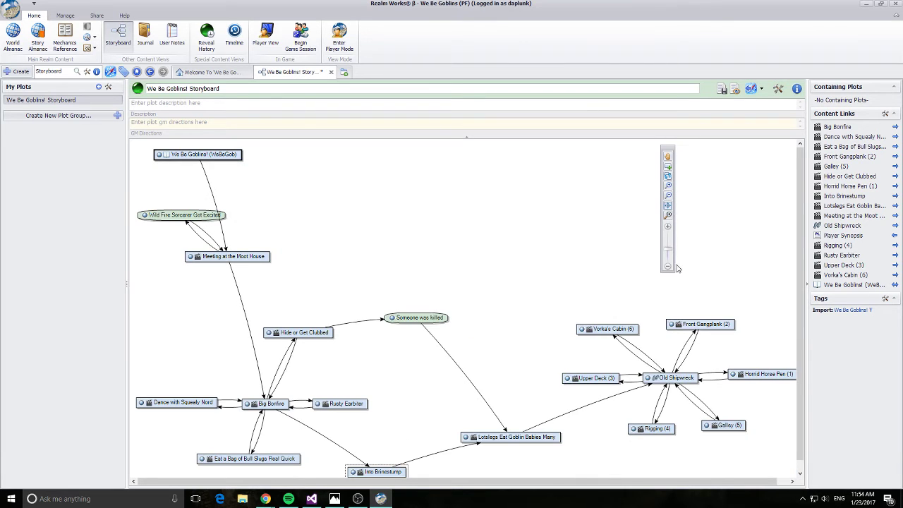
click(669, 227)
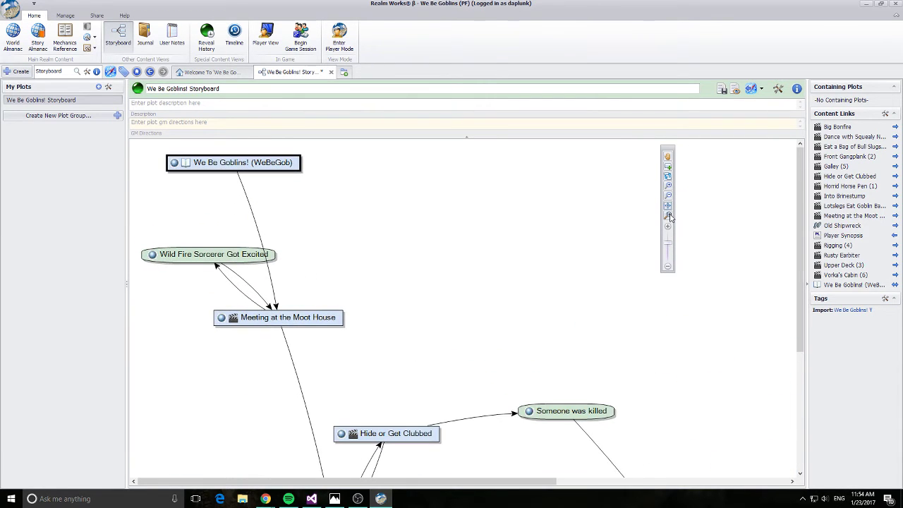
click(669, 216)
click(667, 201)
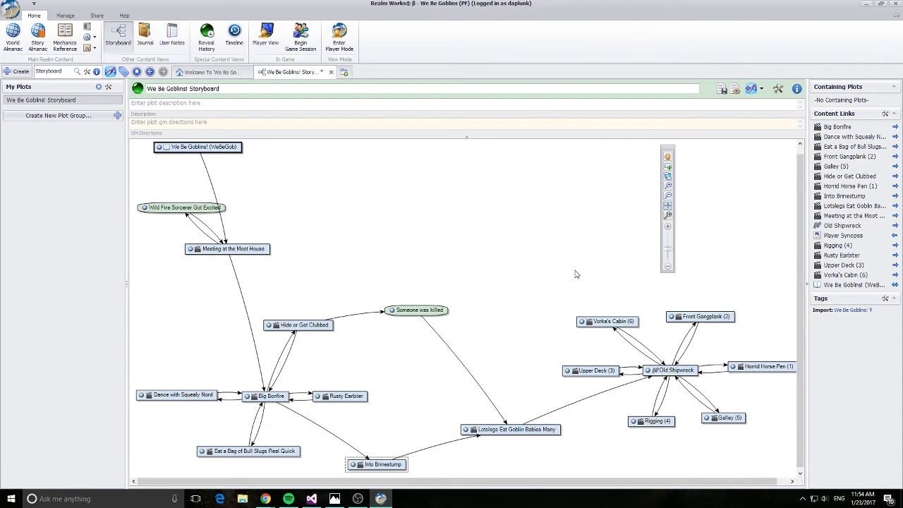
Step: Set a new random seed for the storyboard twice to try different arrangements of the plot points
click(165, 105)
click(778, 88)
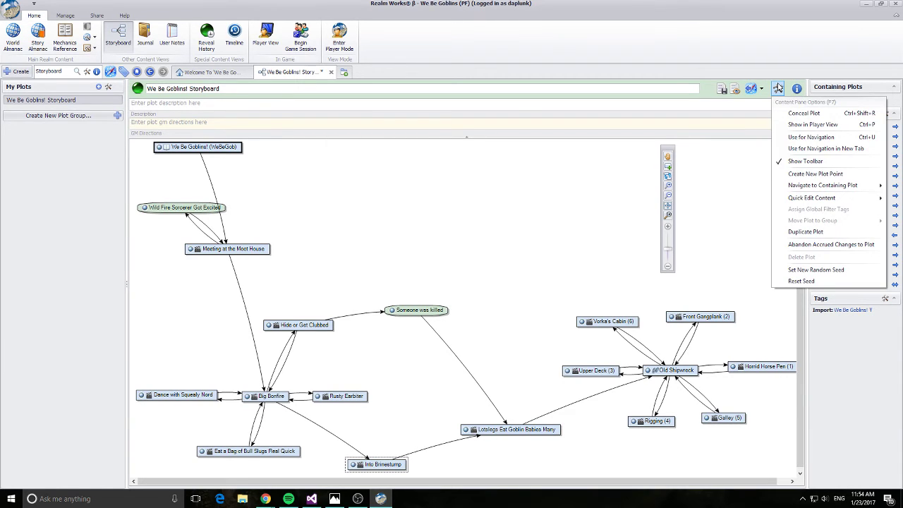
click(798, 270)
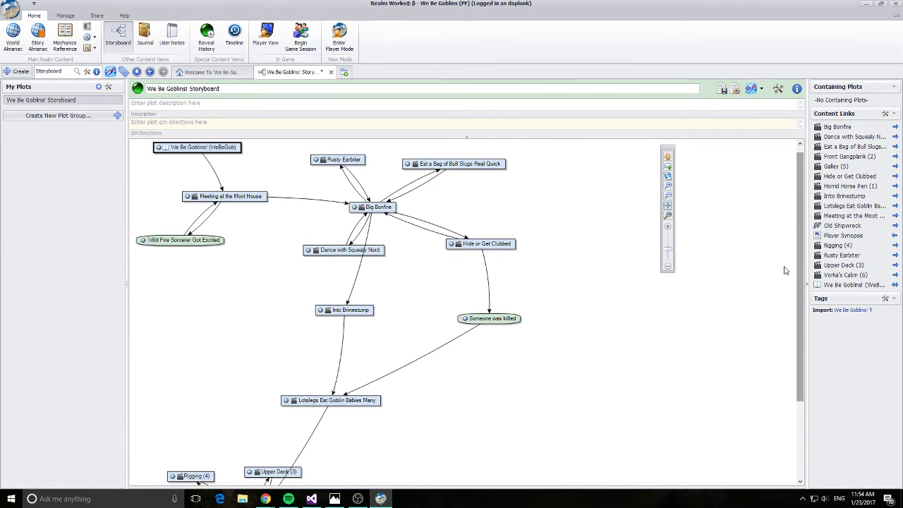
scroll(787, 212, down, 2)
click(778, 88)
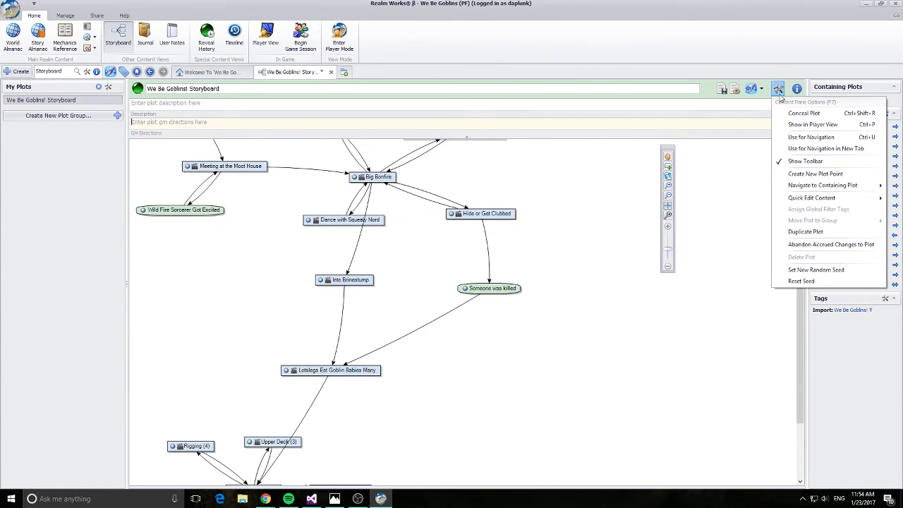
click(798, 271)
click(777, 88)
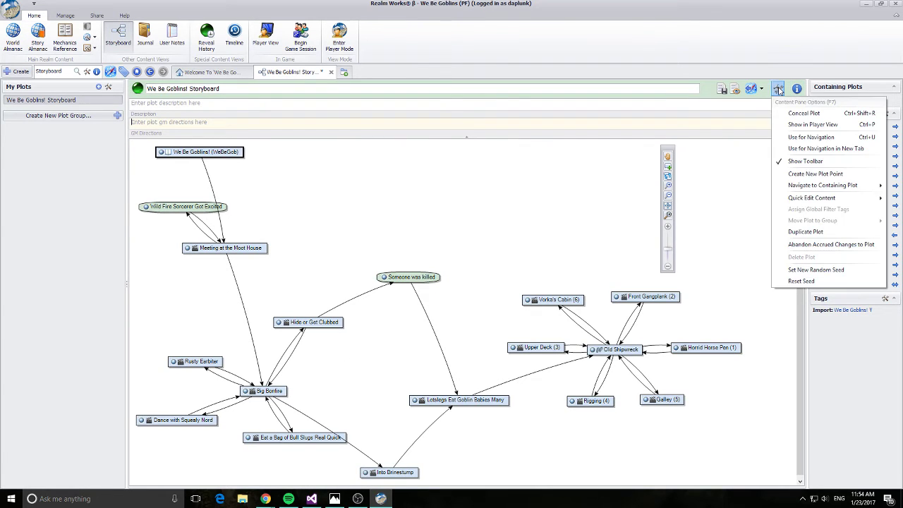
click(599, 238)
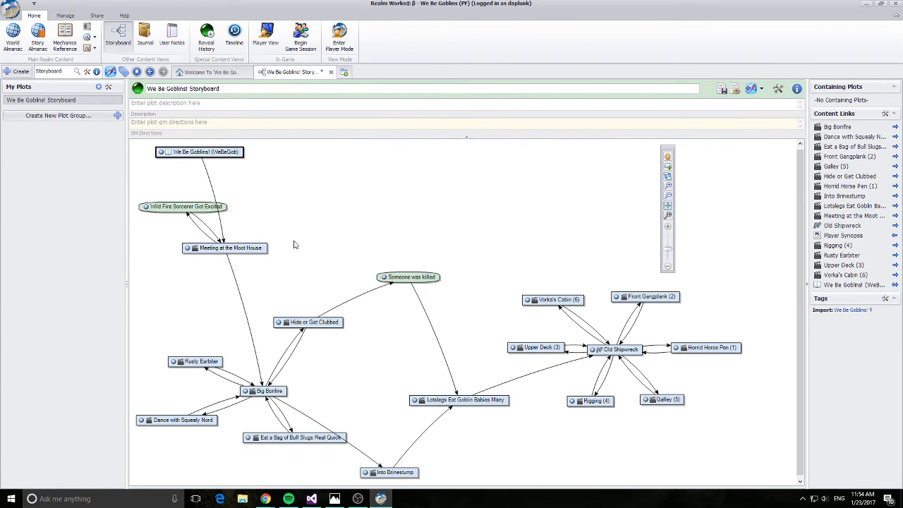
Step: Set another new random seed for the storyboard and fit the rearranged plot points to the view
click(779, 89)
click(812, 269)
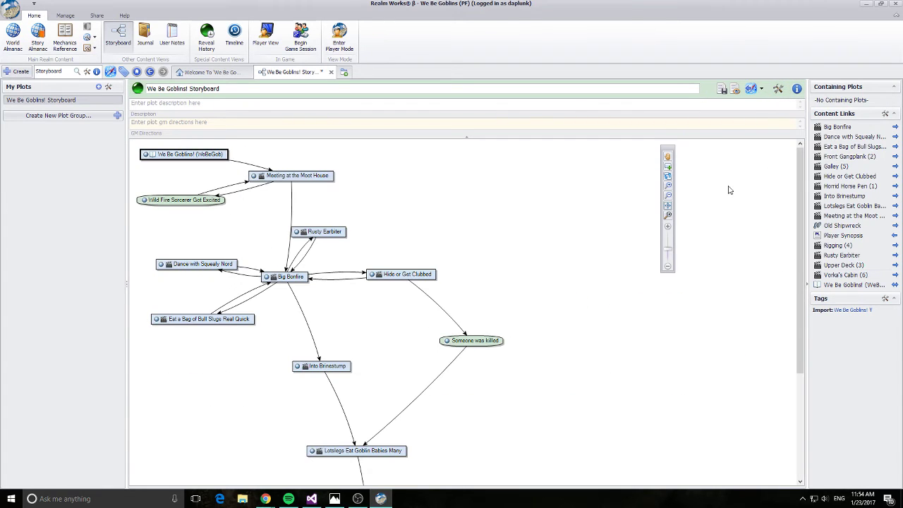
click(669, 205)
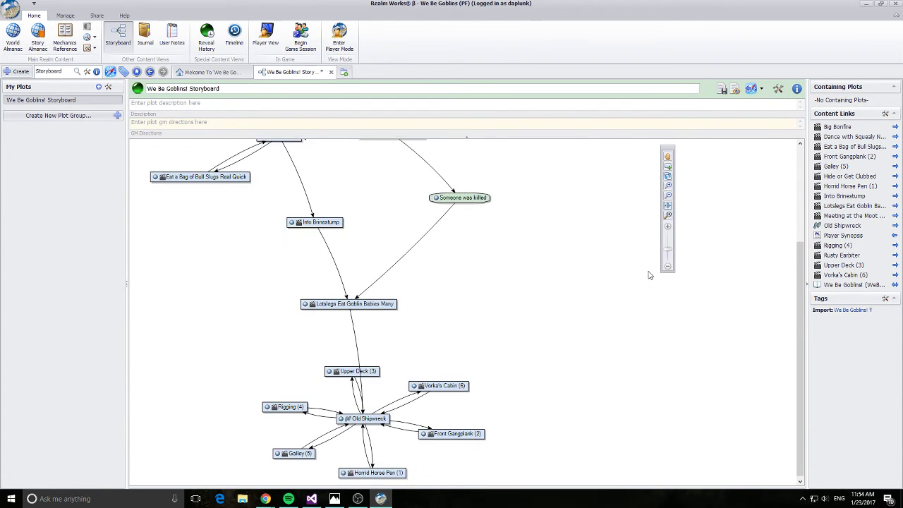
click(779, 89)
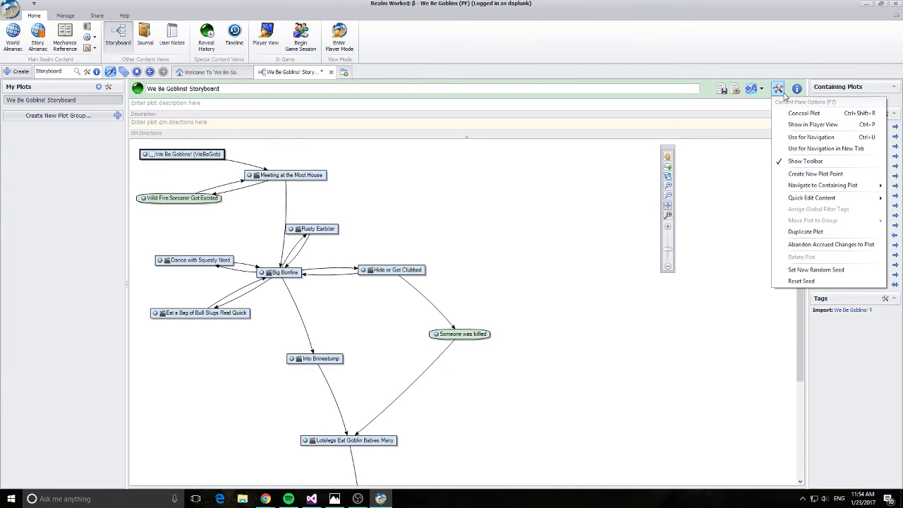
click(479, 249)
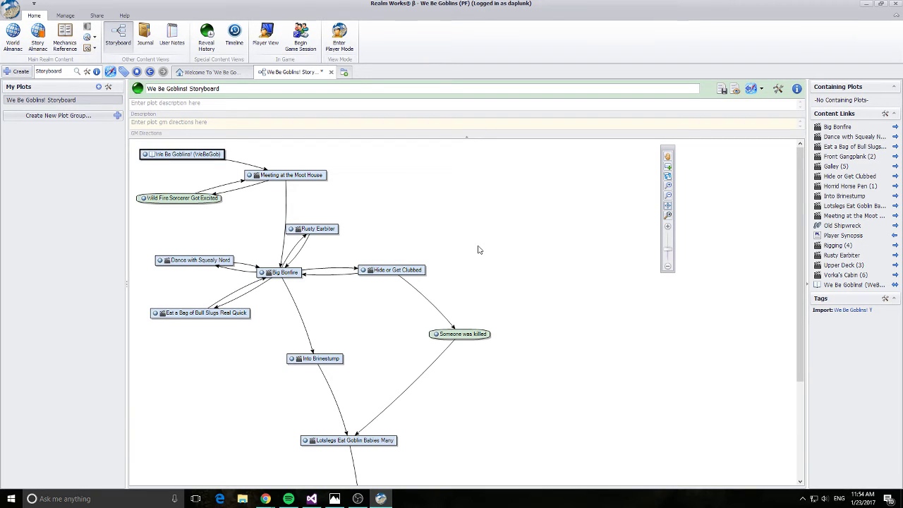
Step: Create a new plot, saving the pending storyboard changes, and name it "New Plot Point"
click(98, 87)
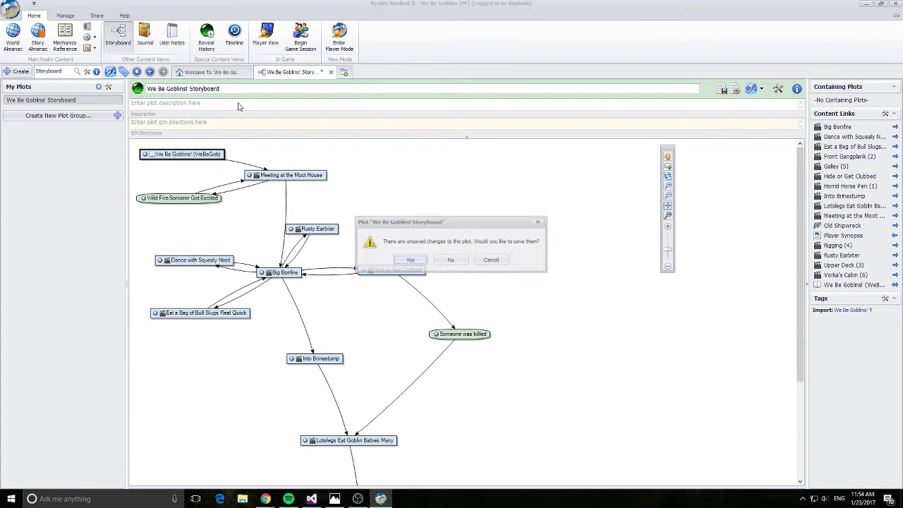
click(400, 258)
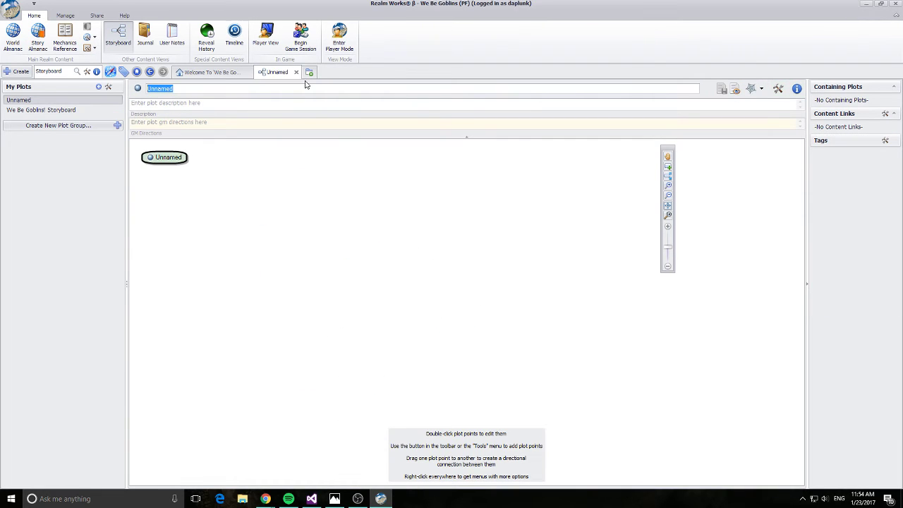
text(New Plot Point)
click(429, 210)
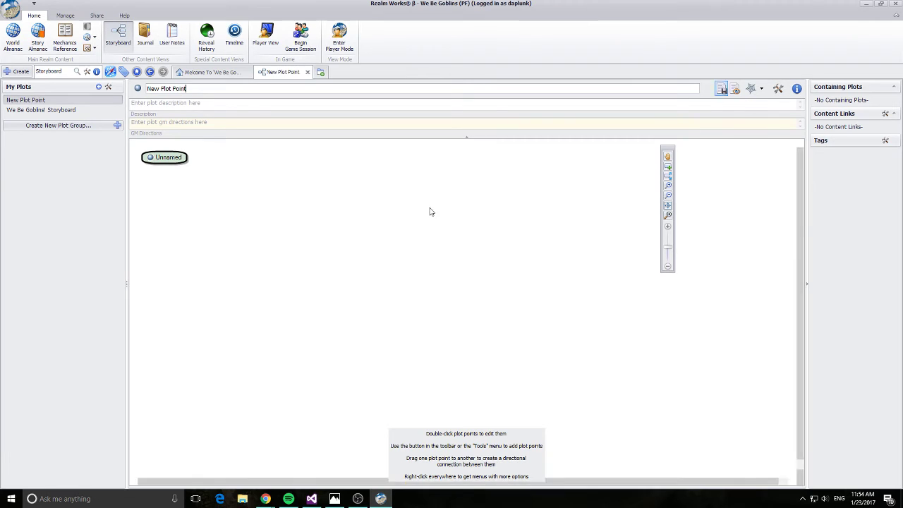
Step: Create a new plot point connected to the unnamed starting plot point
right_click(176, 162)
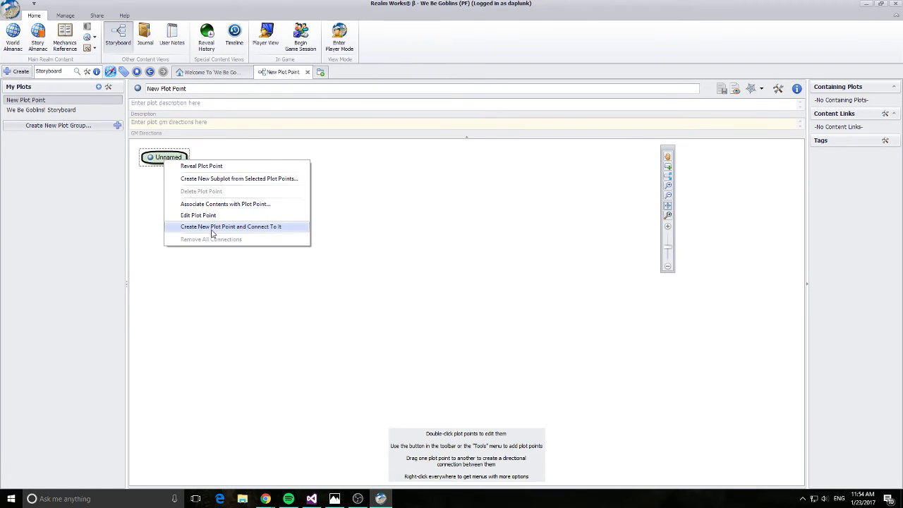
click(209, 227)
click(405, 323)
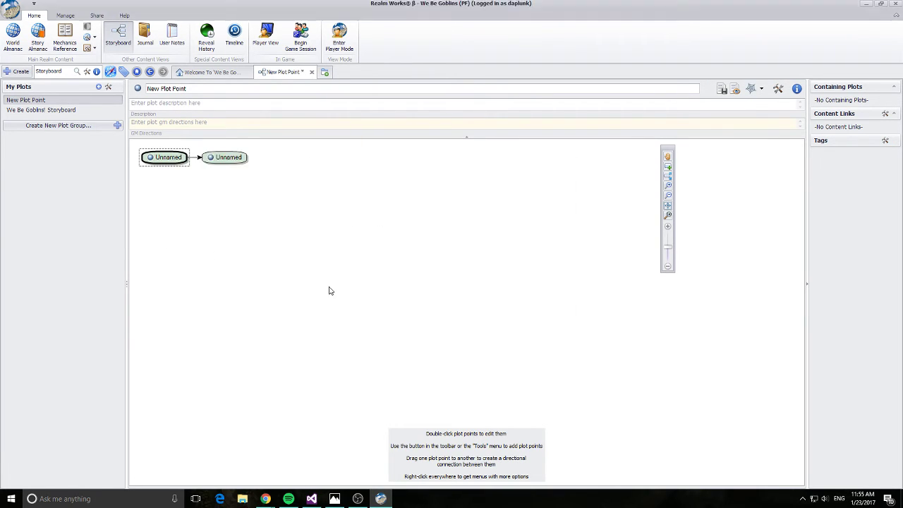
Step: Create a subplot named "This is a new Sub Plot" from the second plot point, saving the plot as part of the operation
right_click(221, 157)
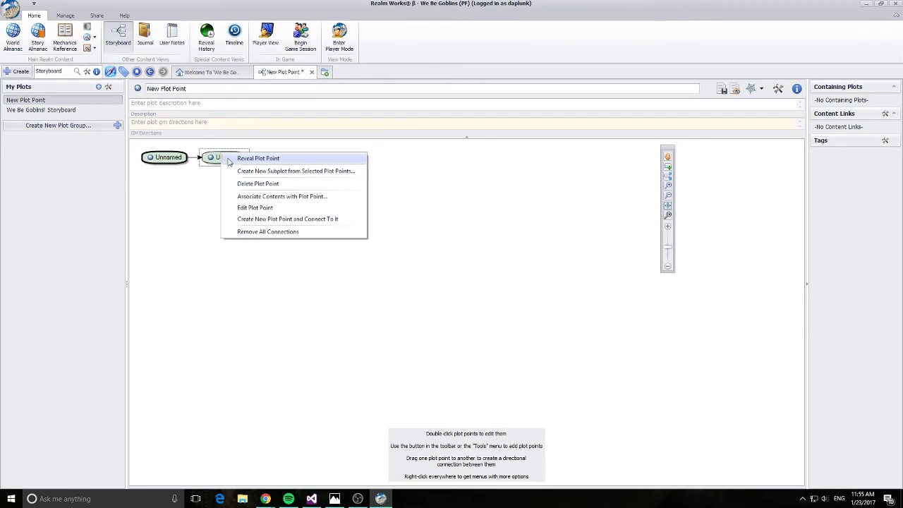
click(284, 172)
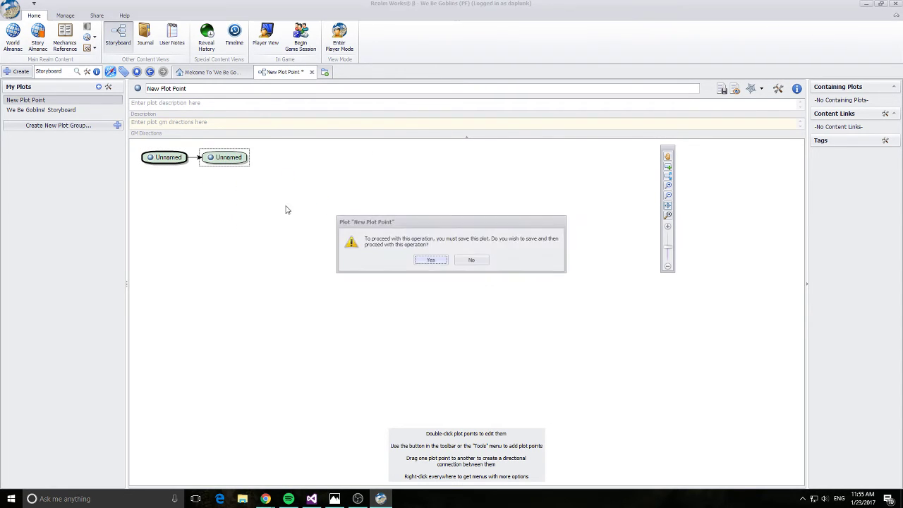
click(427, 259)
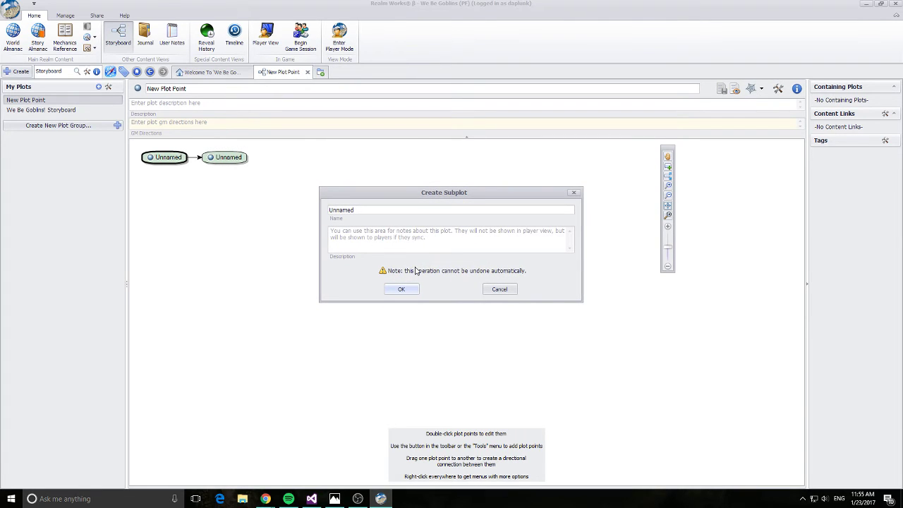
key(Tab)
text(This)
key(Return)
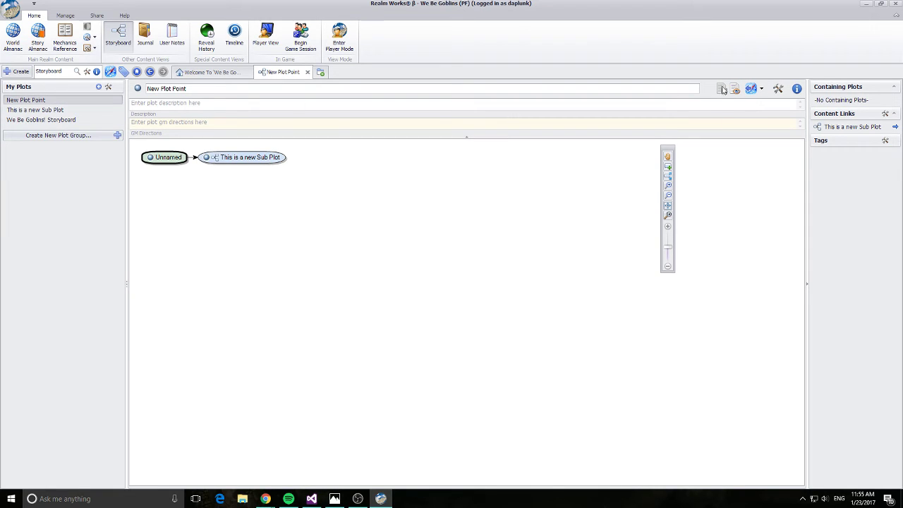
Step: View the plot "This is a new Sub Plot" and return to the plot "New Plot Point"
click(750, 90)
click(21, 111)
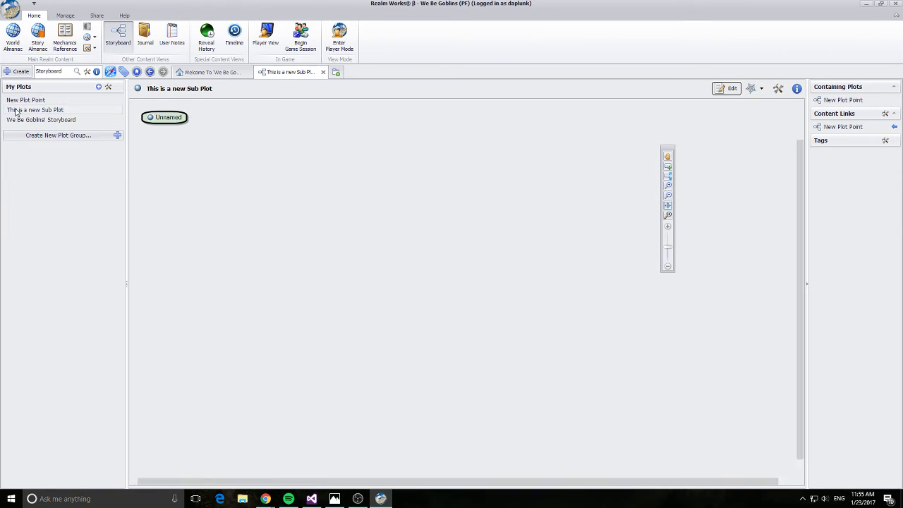
click(23, 101)
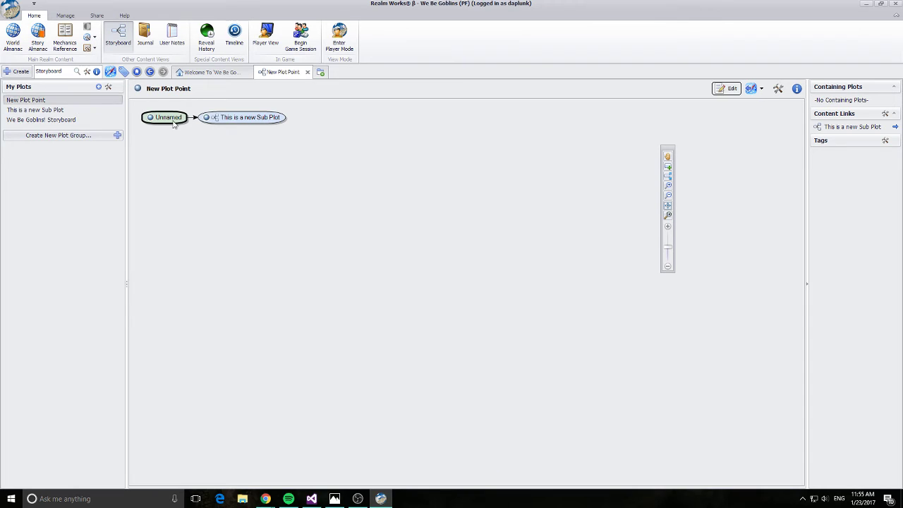
Step: Follow the subplot's plot point to its associated contents using plot navigation, and return to the storyboard view
click(240, 120)
double_click(240, 120)
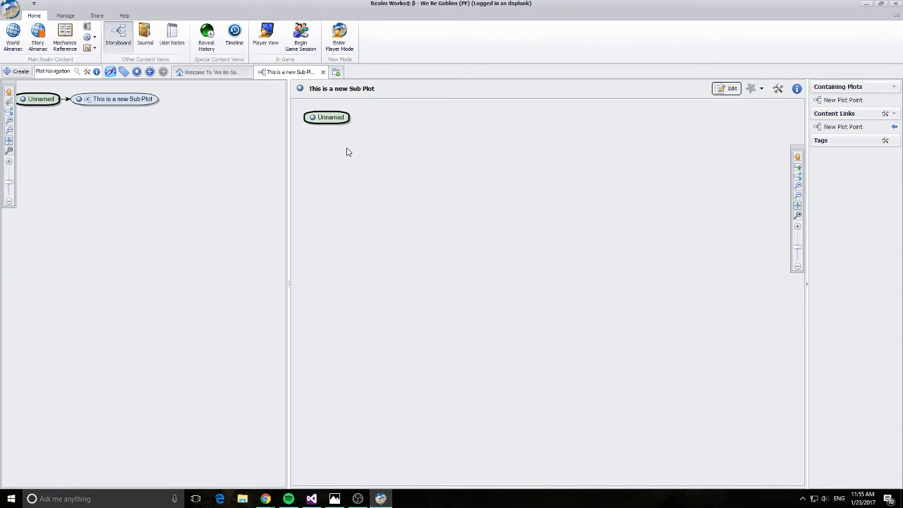
click(726, 90)
right_click(108, 103)
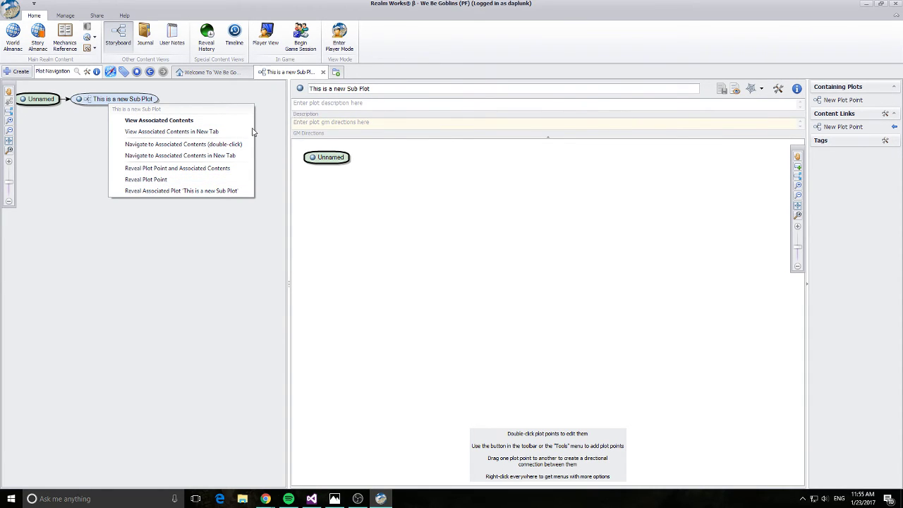
click(184, 121)
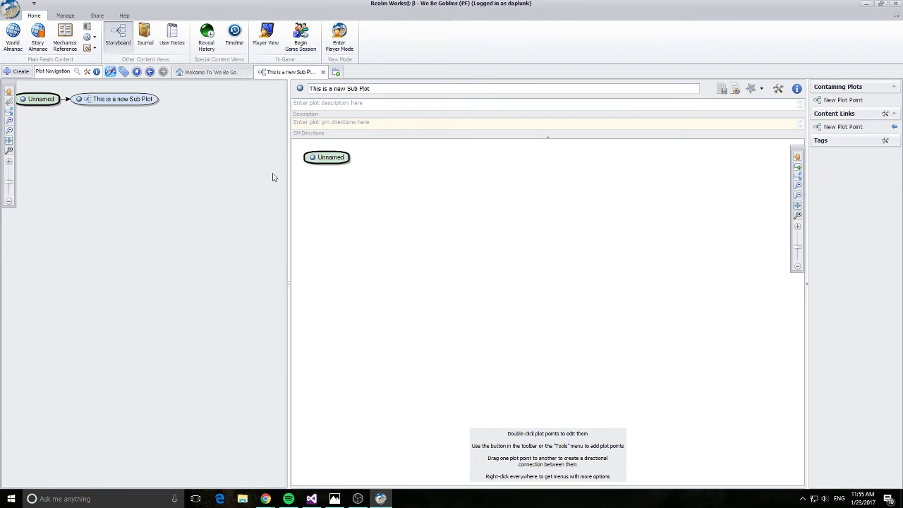
click(727, 88)
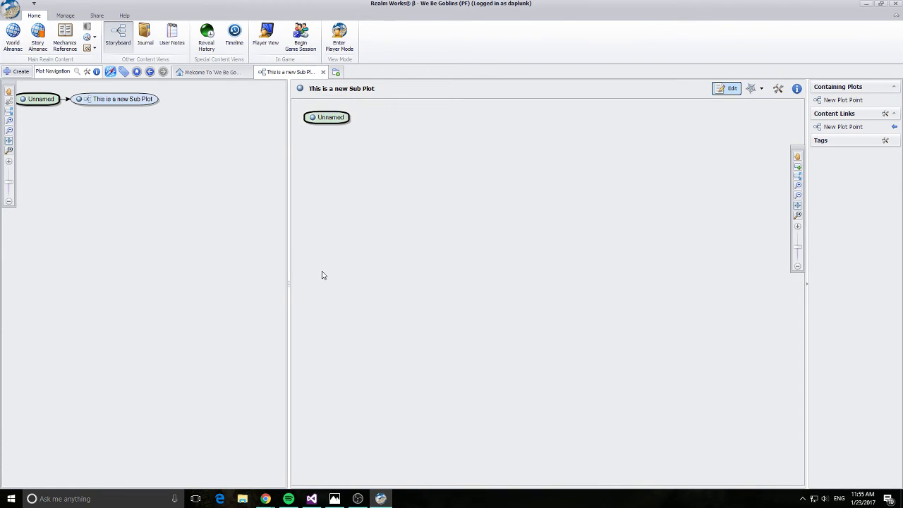
click(118, 35)
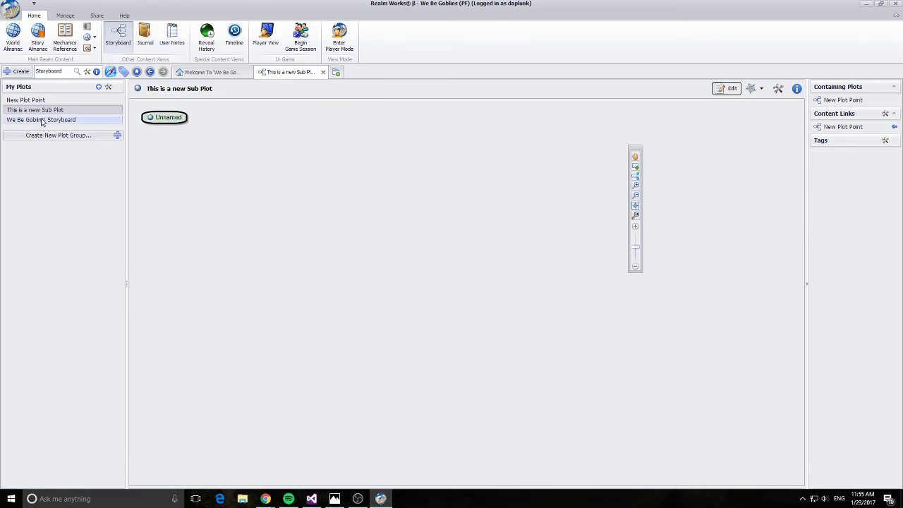
Step: Associate the topic "Meeting at the Moot House" with the unnamed starting plot point of "New Plot Point" and save the plot
click(32, 100)
click(727, 88)
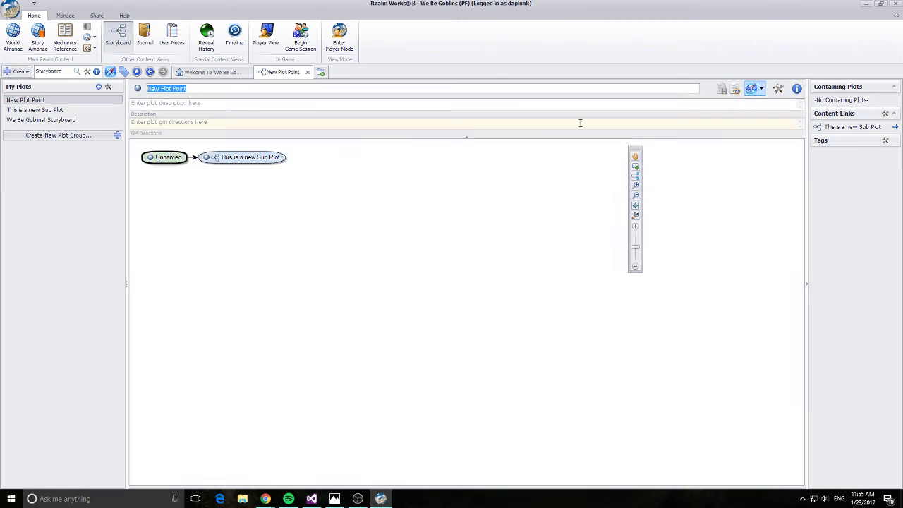
right_click(166, 156)
click(240, 222)
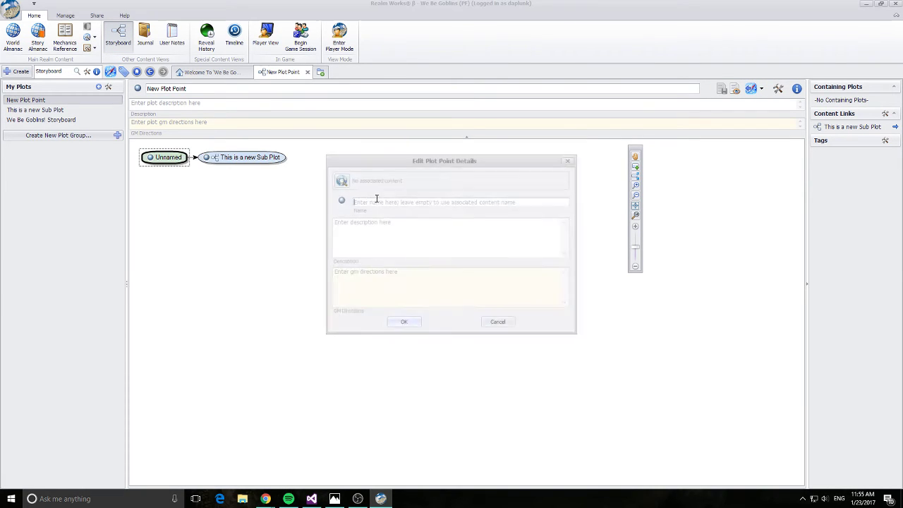
click(341, 180)
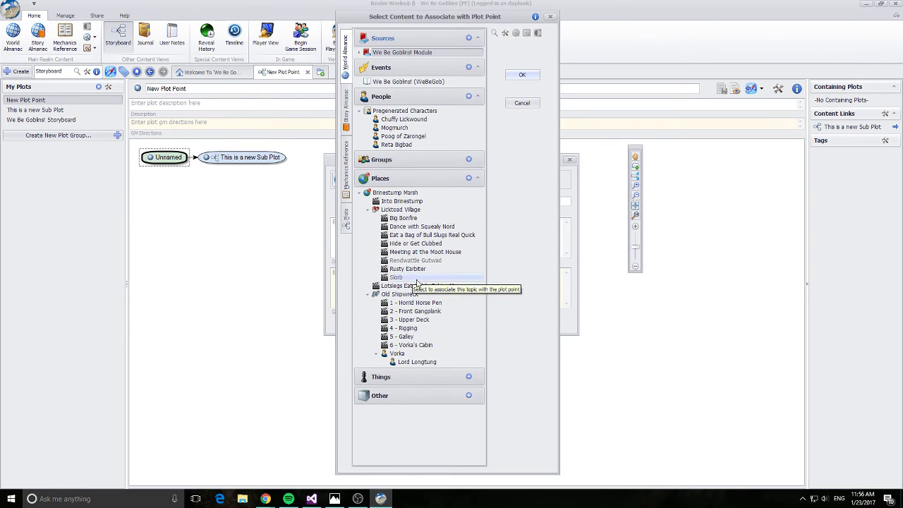
double_click(425, 252)
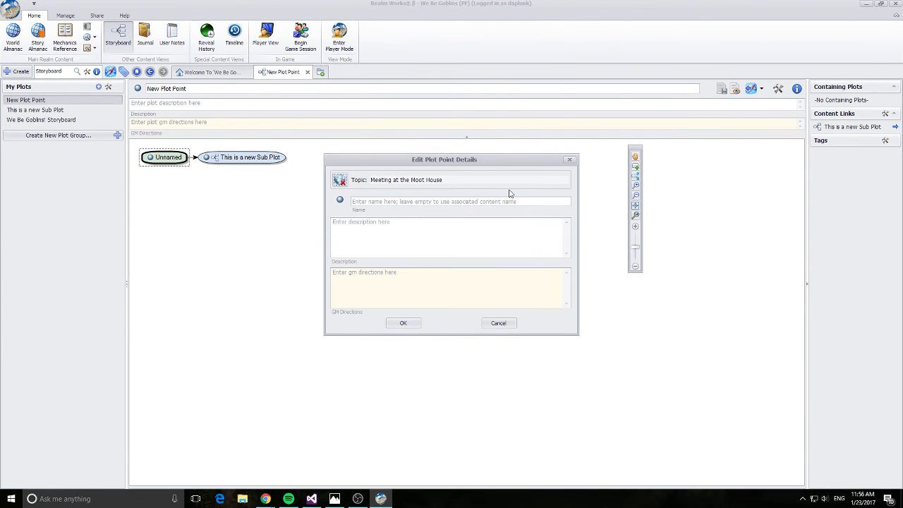
click(403, 323)
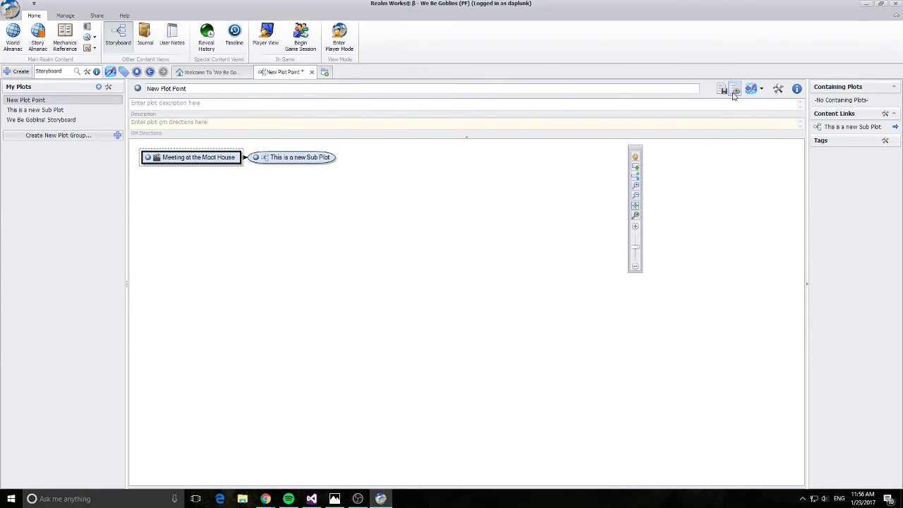
click(735, 89)
click(410, 259)
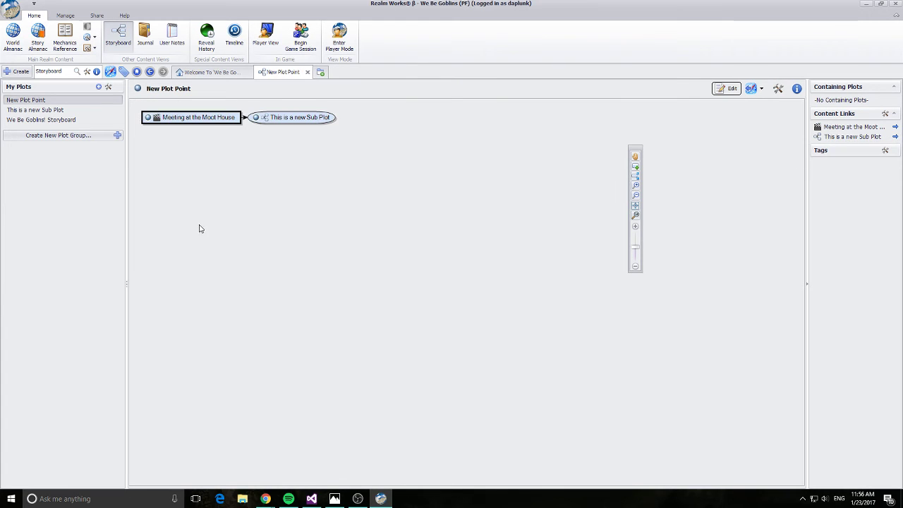
Step: Open the topic associated with the "Meeting at the Moot House" plot point and go back to the plot
double_click(208, 120)
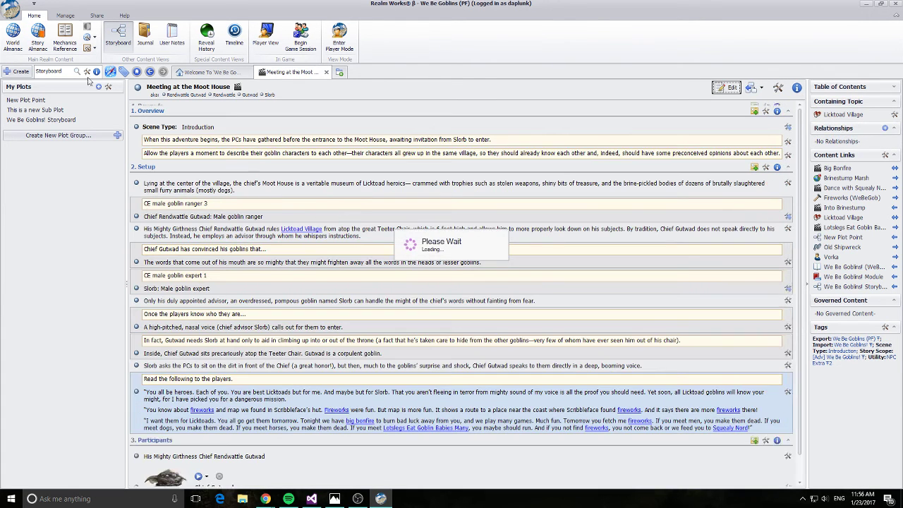
click(151, 72)
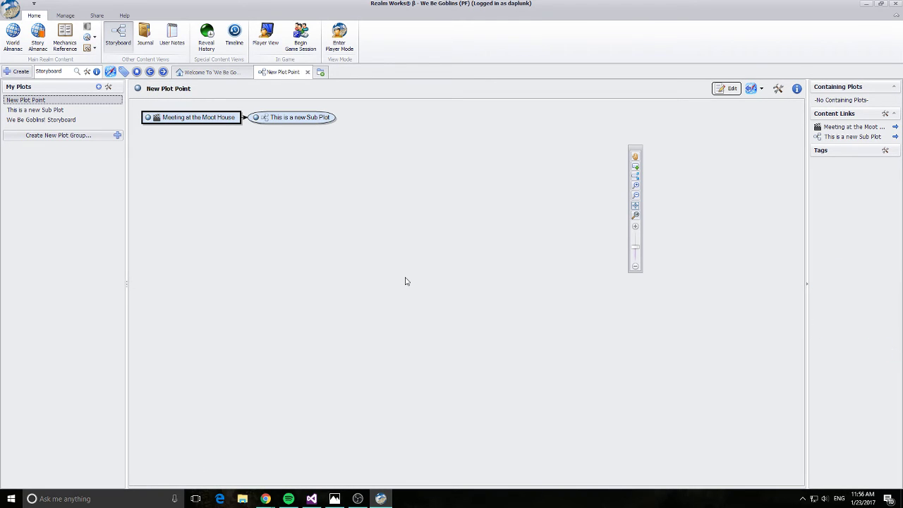
Step: Open the We Be Goblins! Storyboard and show it in the Link Web View
click(61, 123)
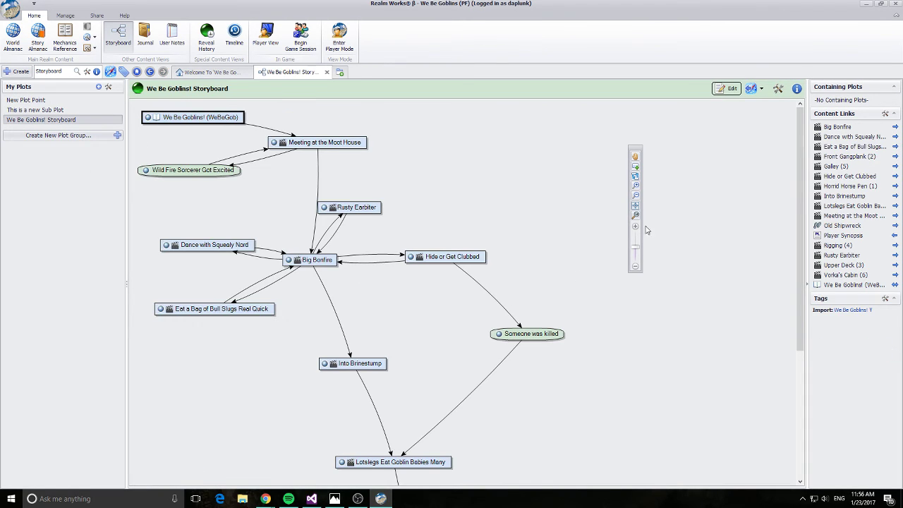
click(762, 89)
click(762, 90)
click(762, 91)
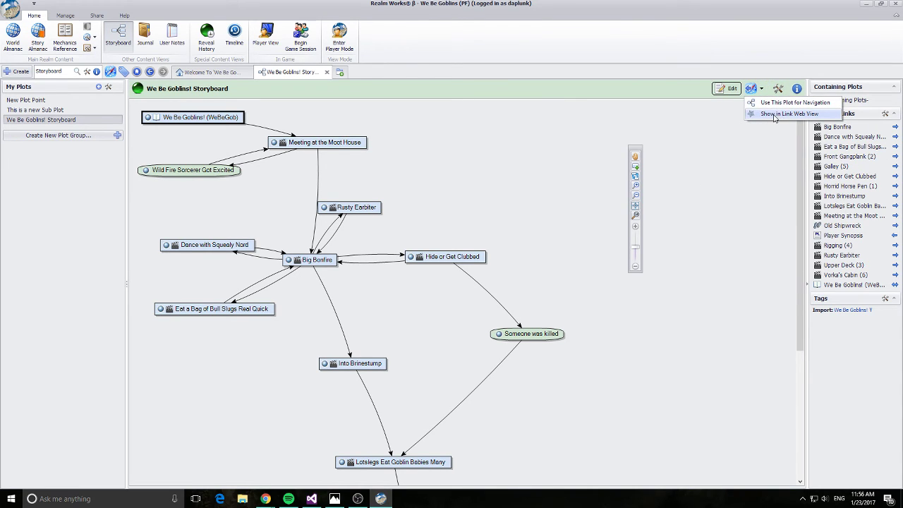
click(774, 115)
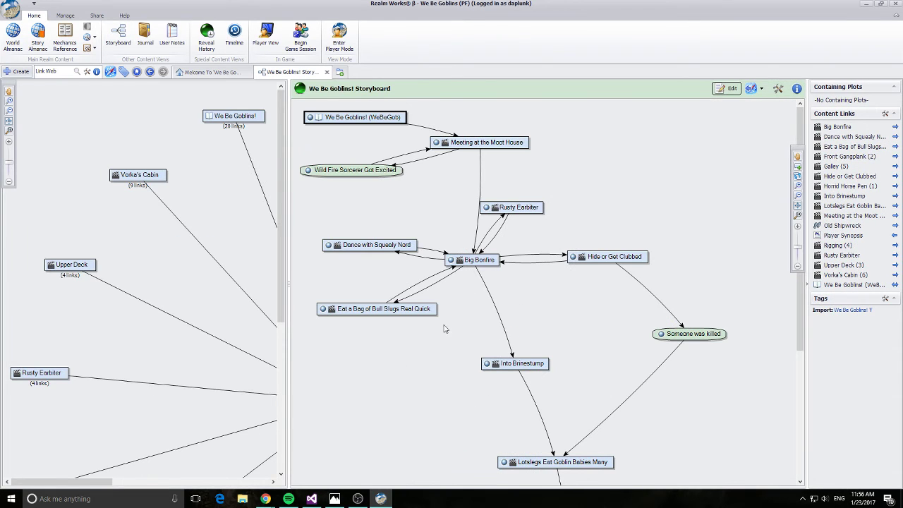
Step: Widen the link web area and zoom its diagram to 63% so the whole web fits
drag(287, 282, 477, 303)
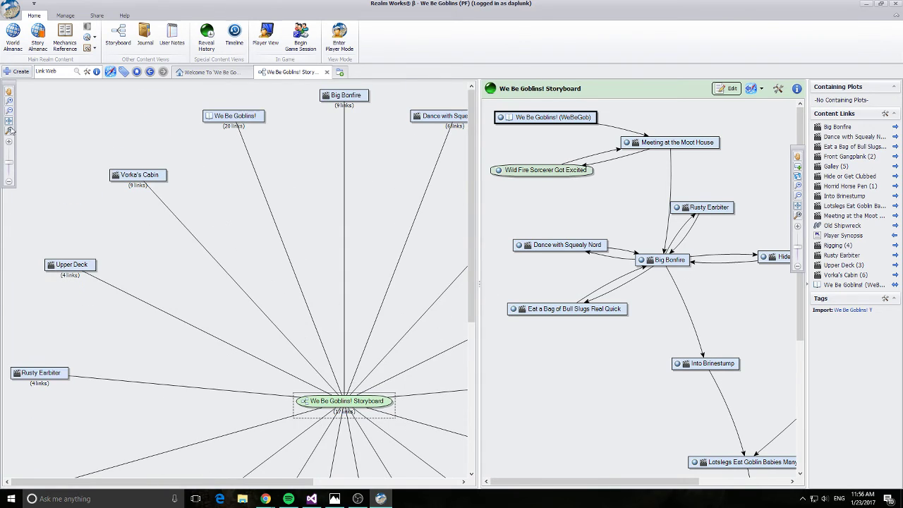
drag(10, 164, 9, 170)
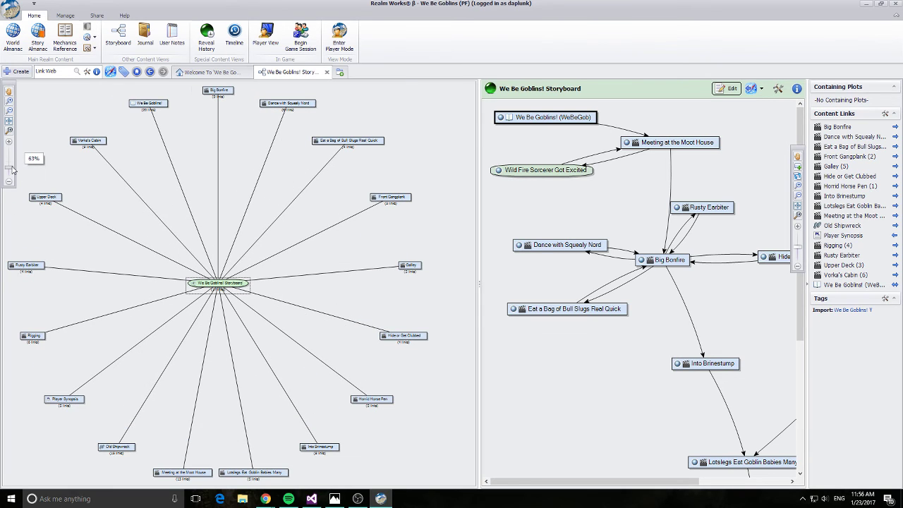
drag(478, 281, 436, 282)
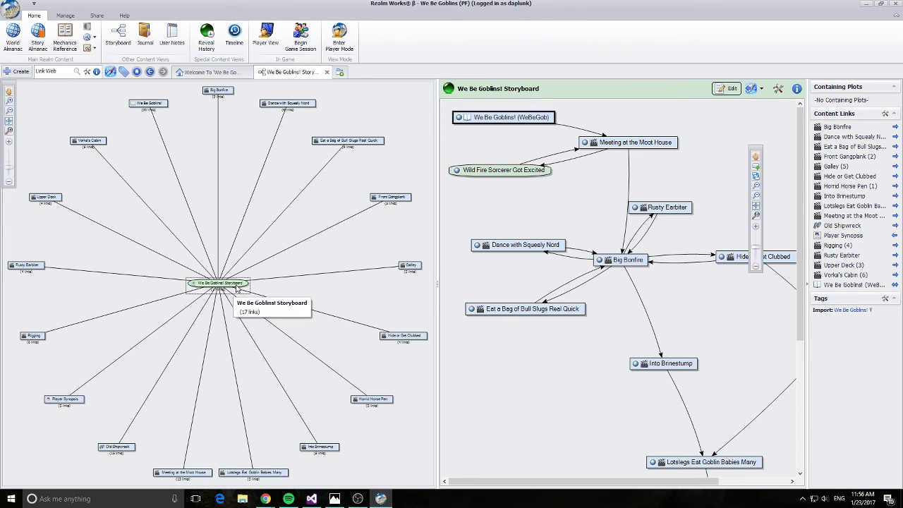
Step: View the Upper Deck content from the link web, and recenter the web on Vorka's Cabin
click(46, 199)
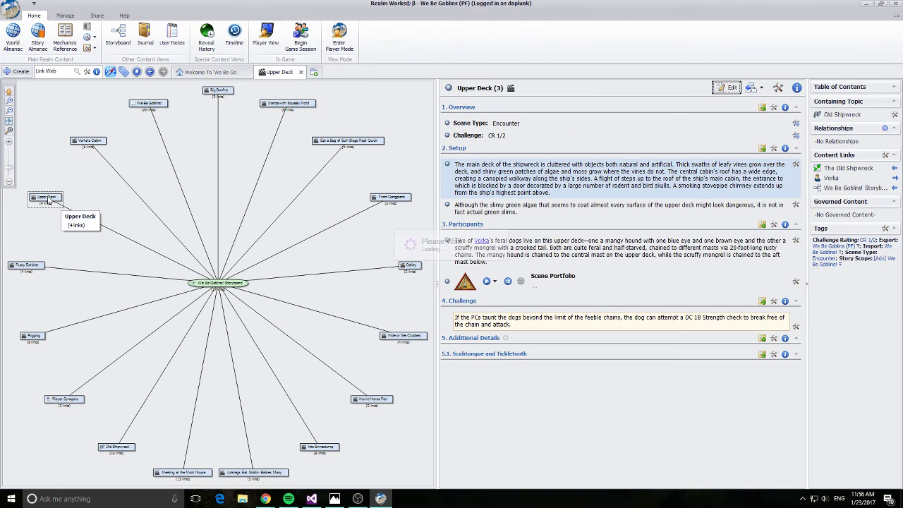
click(89, 142)
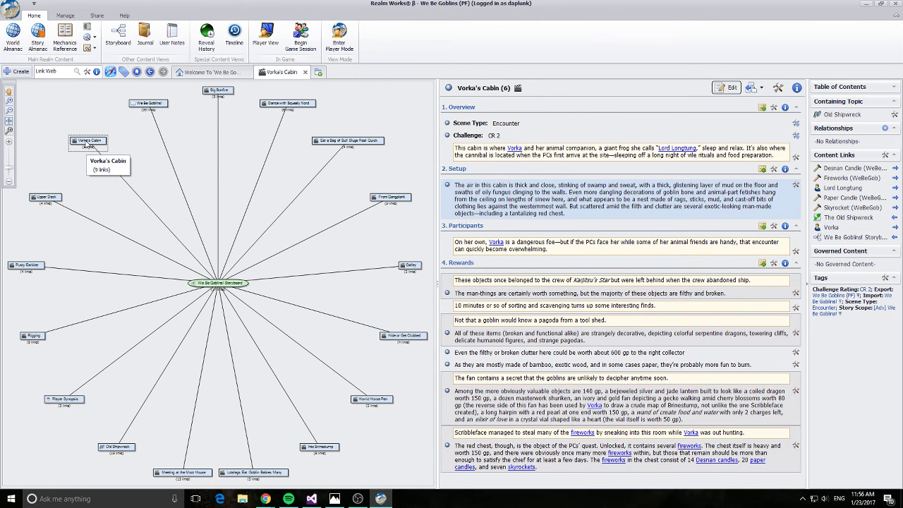
double_click(88, 141)
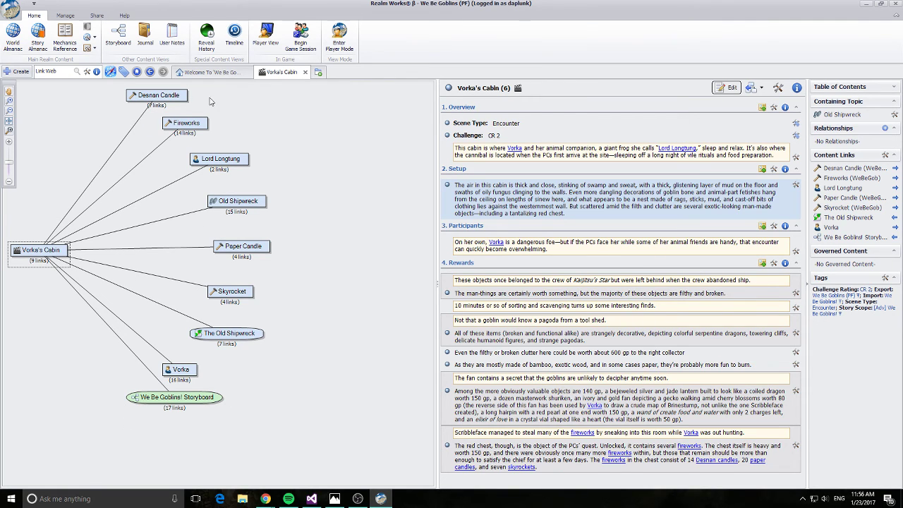
Step: View the Fireworks and Lord Longtung contents linked to Vorka's Cabin
click(187, 126)
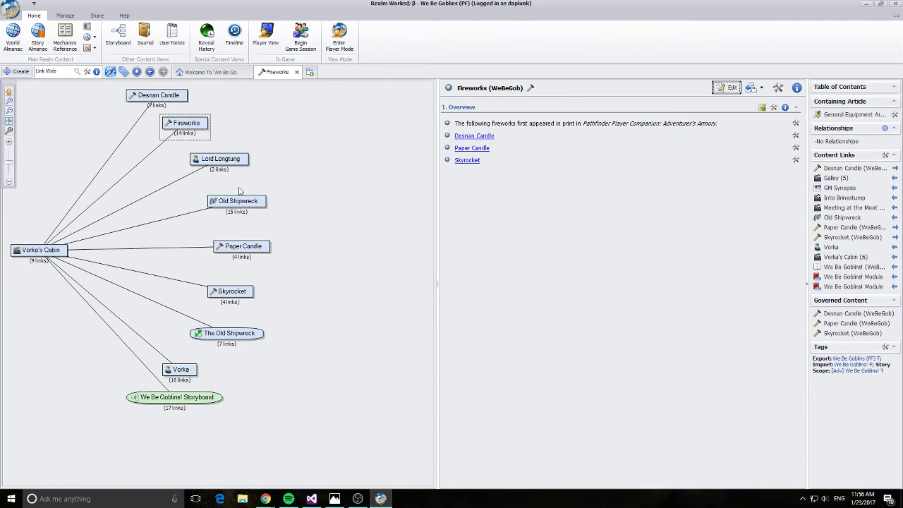
click(227, 161)
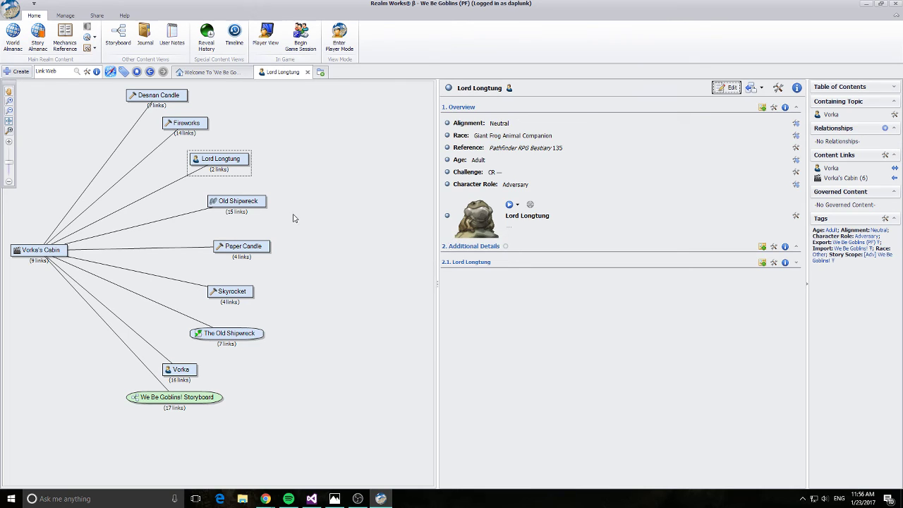
right_click(160, 400)
Step: Recenter the link web on Vorka and follow its link to Licktoad Village
click(180, 370)
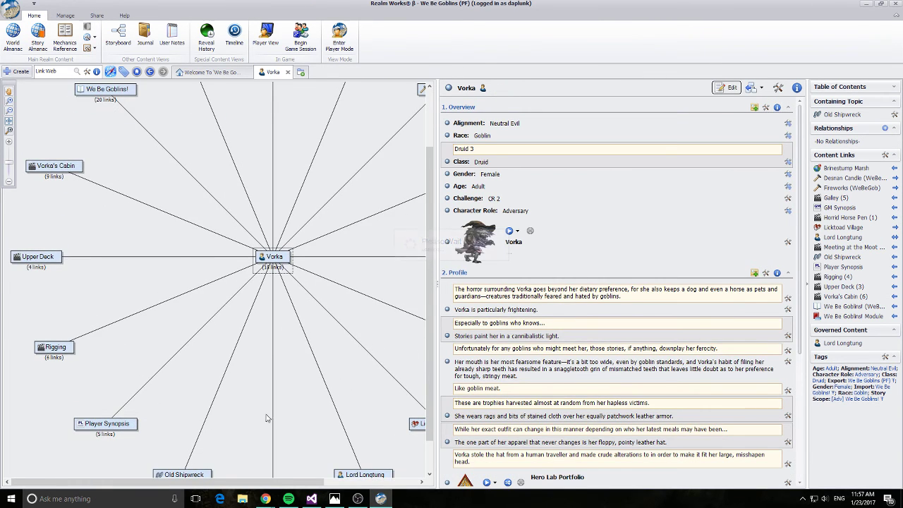
drag(87, 486, 355, 477)
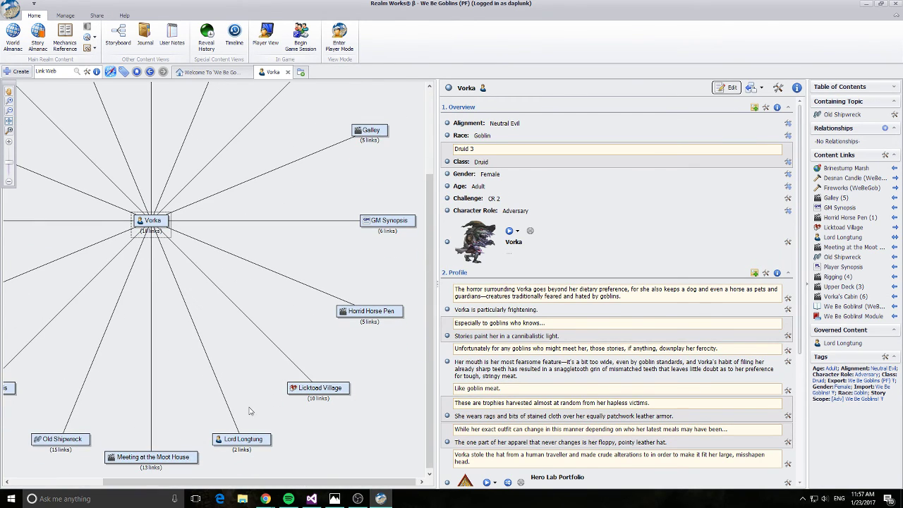
click(329, 397)
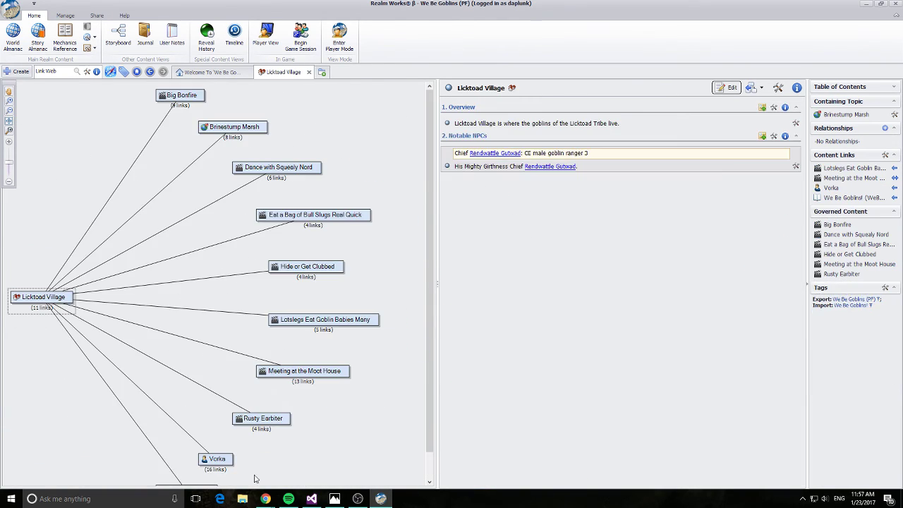
Step: Recenter the link web on the We Be Goblins! topic linked to Licktoad Village
scroll(230, 459, down, 1)
scroll(230, 443, up, 1)
scroll(395, 294, down, 2)
scroll(386, 325, down, 1)
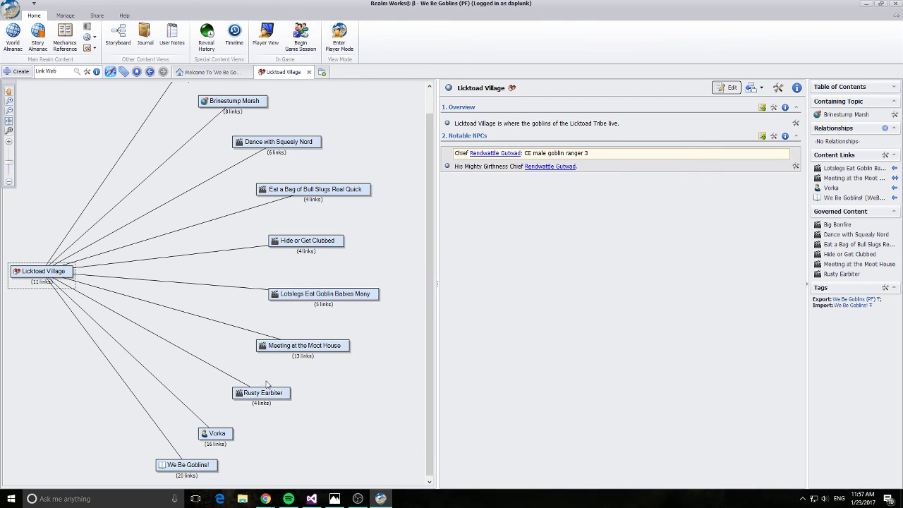
double_click(184, 465)
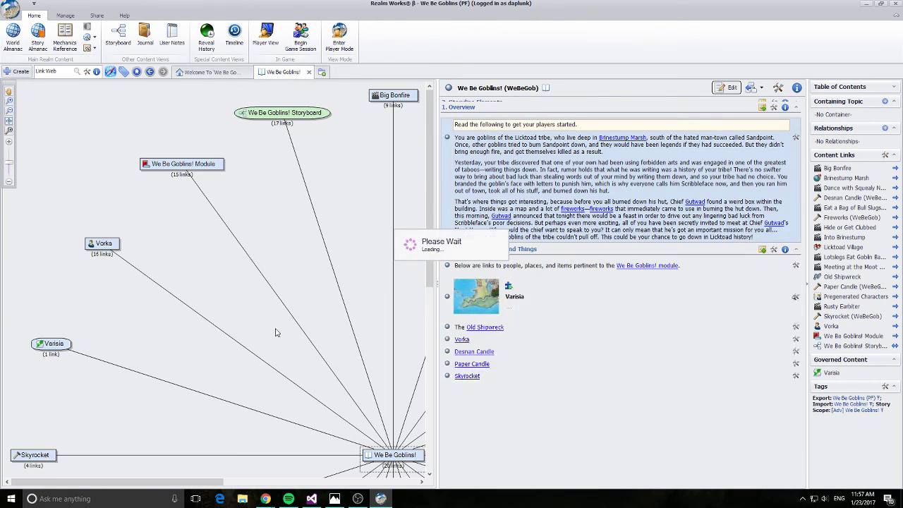
Step: Scale down the We Be Goblins! link web until the whole diagram fits its viewing area
click(8, 167)
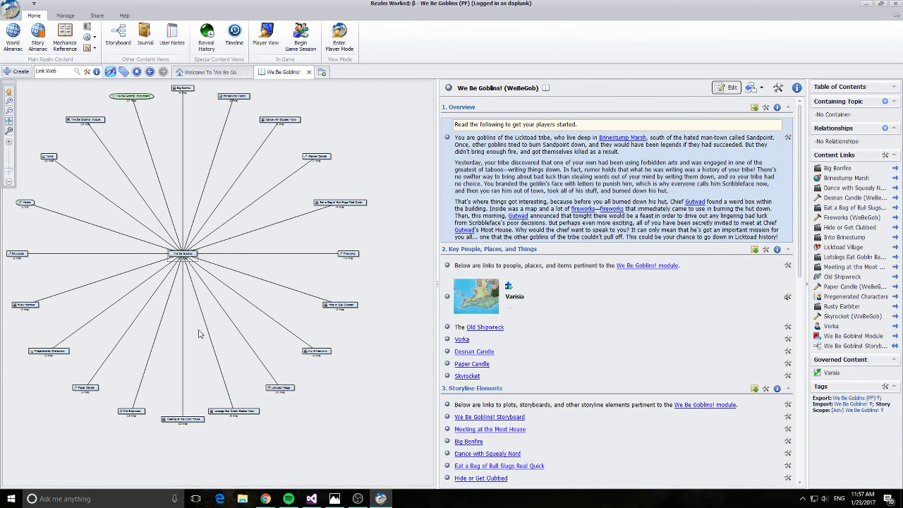
click(9, 144)
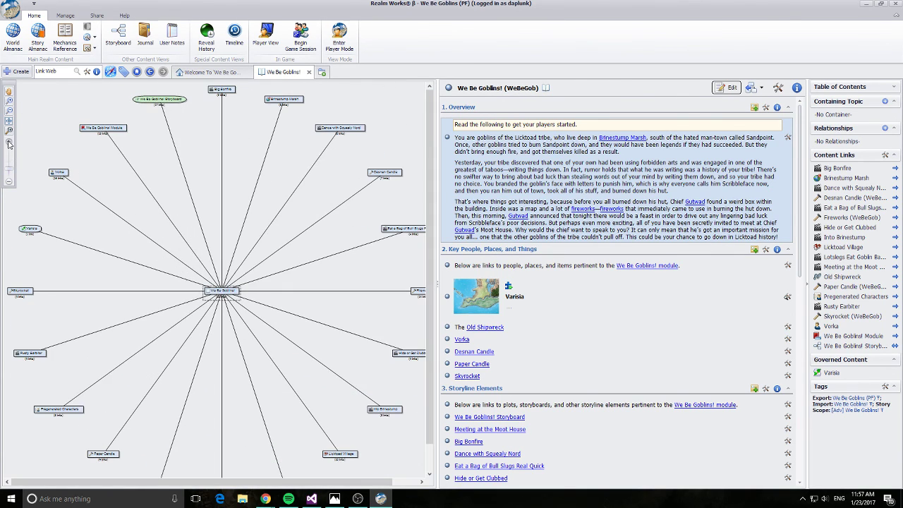
click(9, 182)
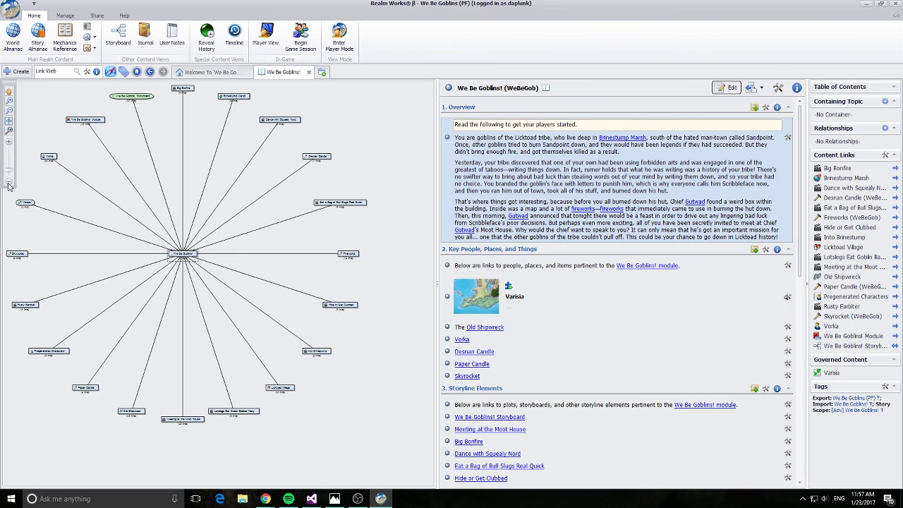
click(10, 143)
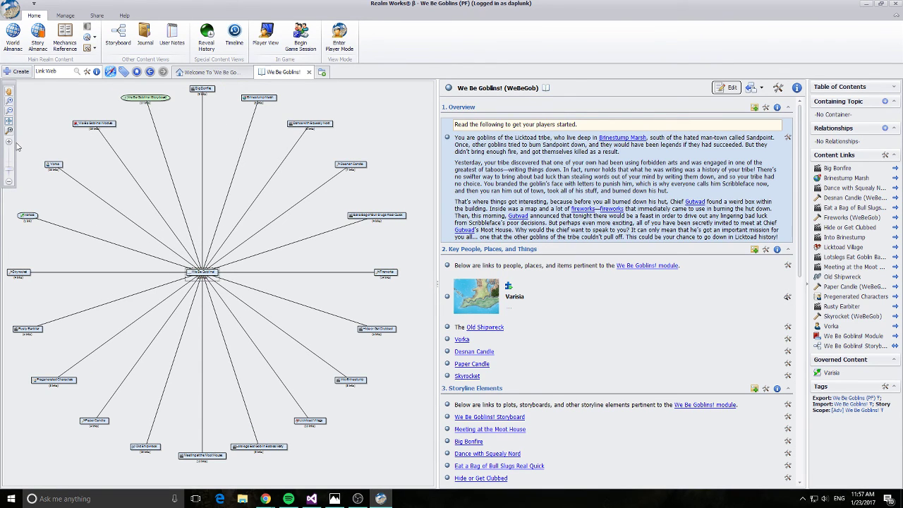